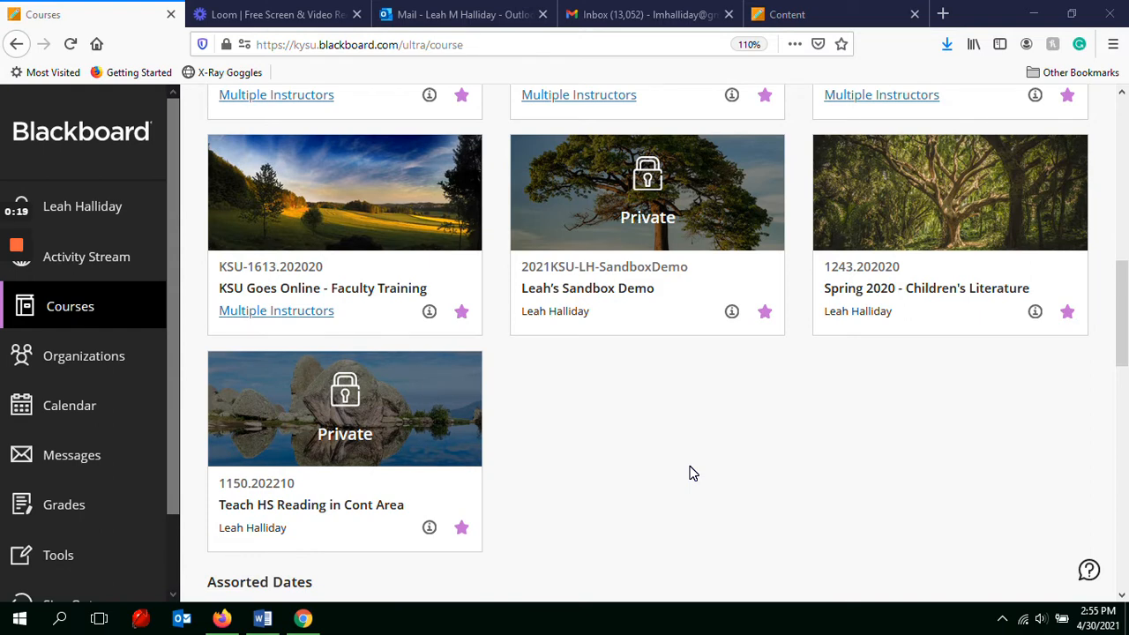
# - Open the Teach HS Reading in Cont Area course and look over its course content
pyautogui.click(322, 510)
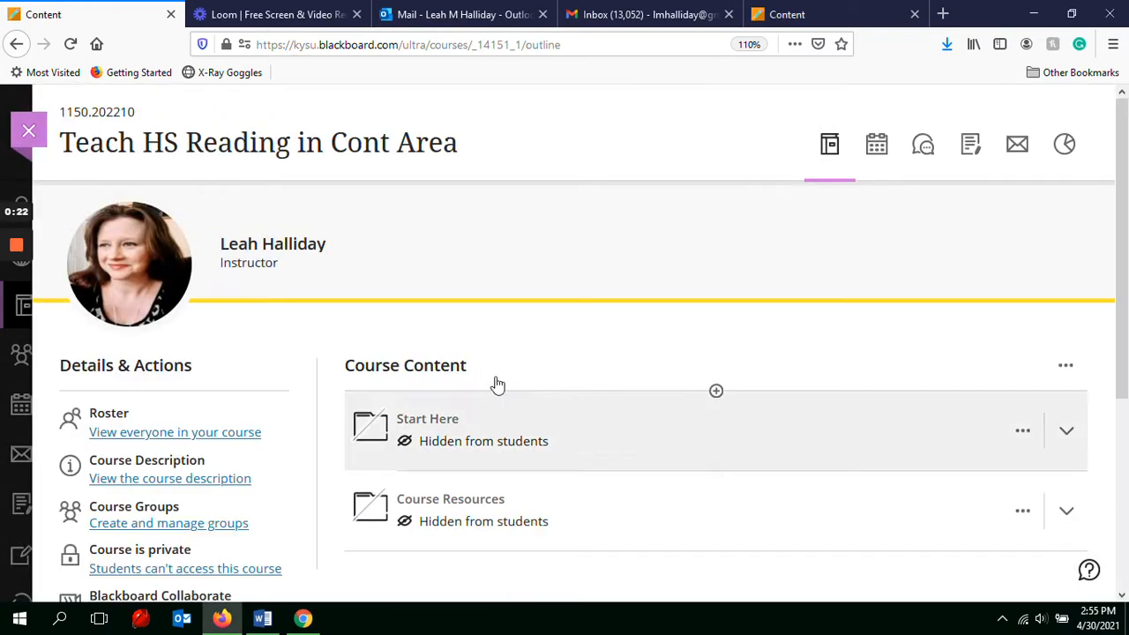
pyautogui.scroll(-1, 895, 308)
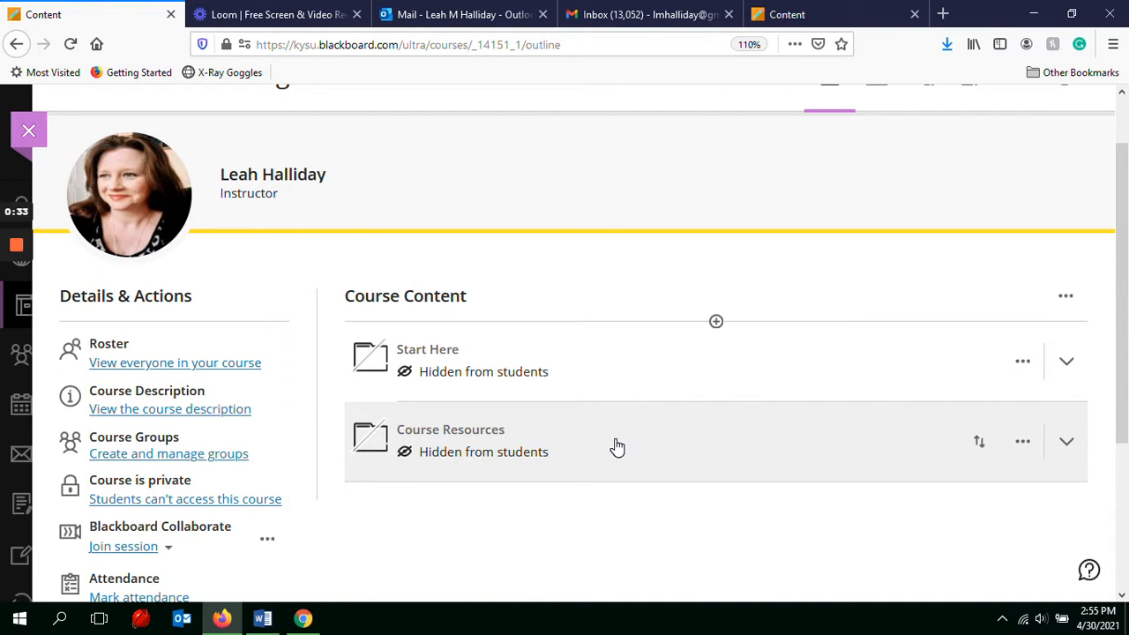
pyautogui.scroll(1, 1126, 238)
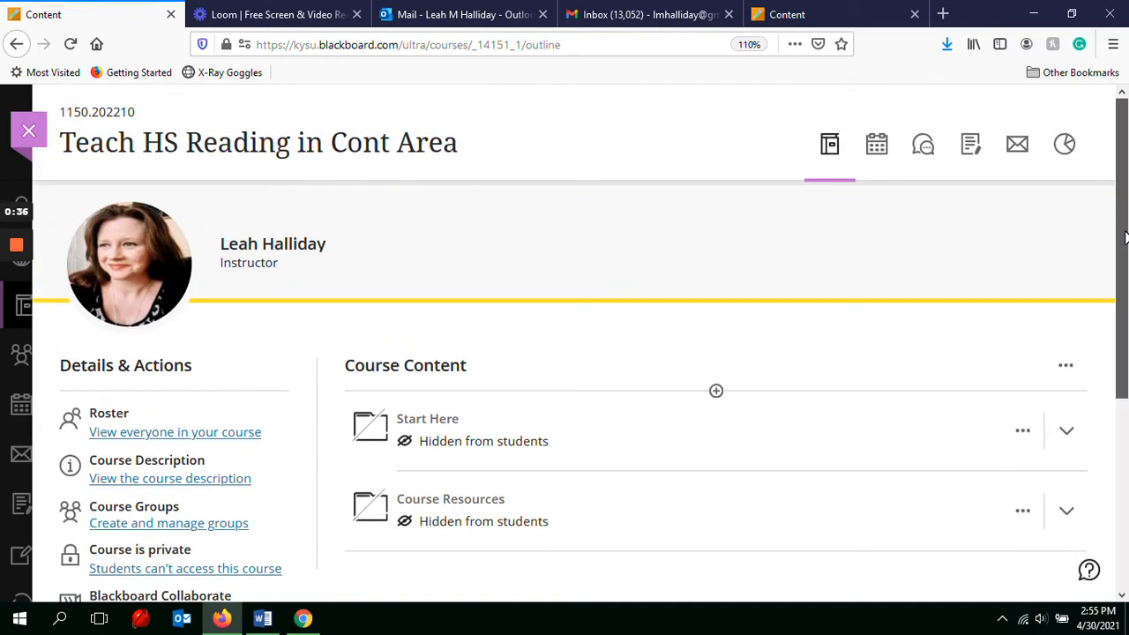
# - Review the grade categories in the course's gradebook settings, including the custom ones, and close the settings
pyautogui.click(971, 146)
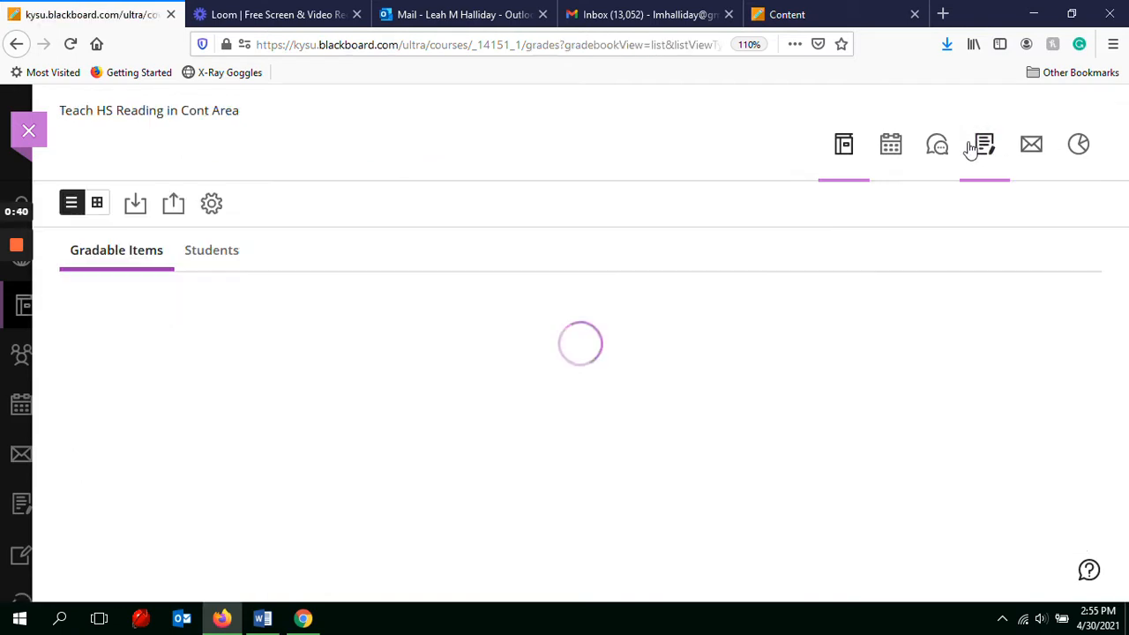
pyautogui.click(212, 205)
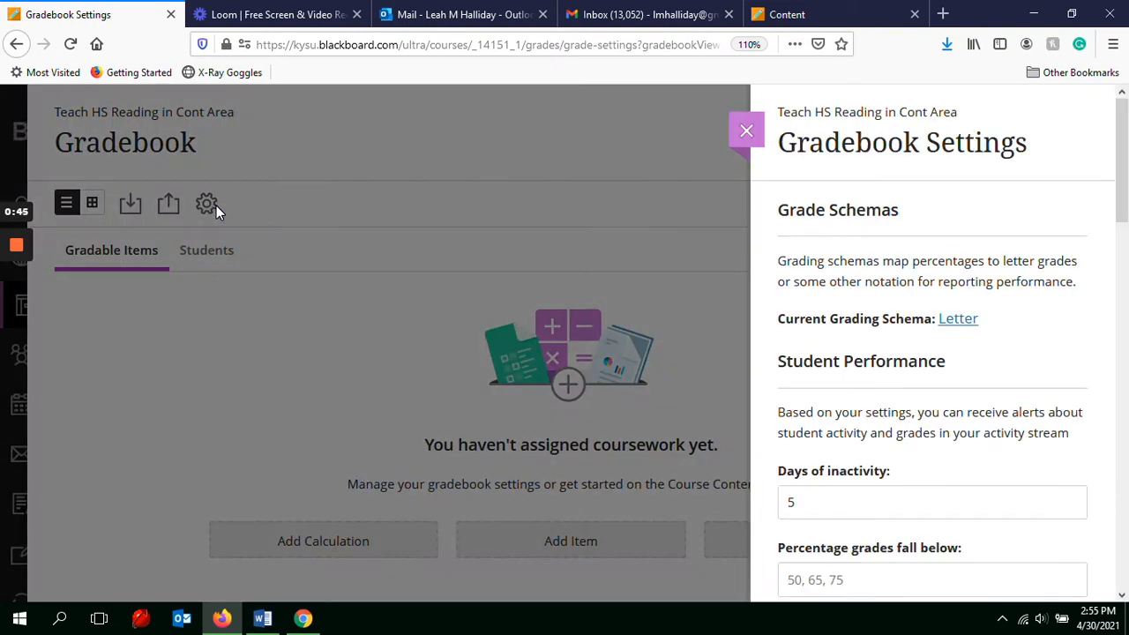
pyautogui.moveTo(1123, 175); pyautogui.dragTo(1127, 414)
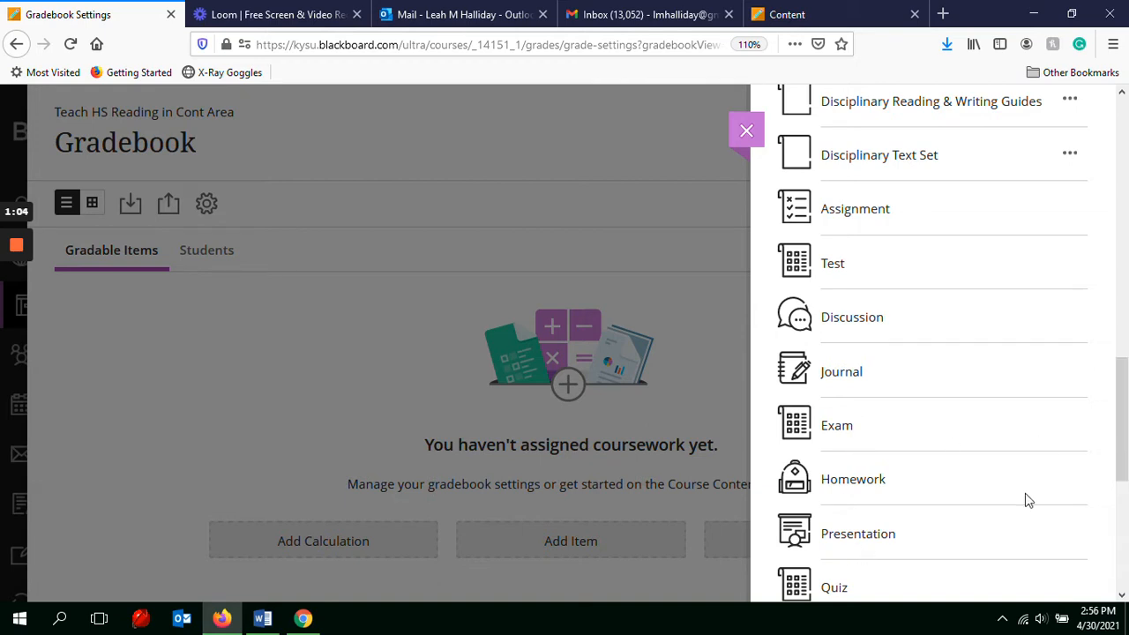
pyautogui.moveTo(1123, 474); pyautogui.dragTo(1121, 428)
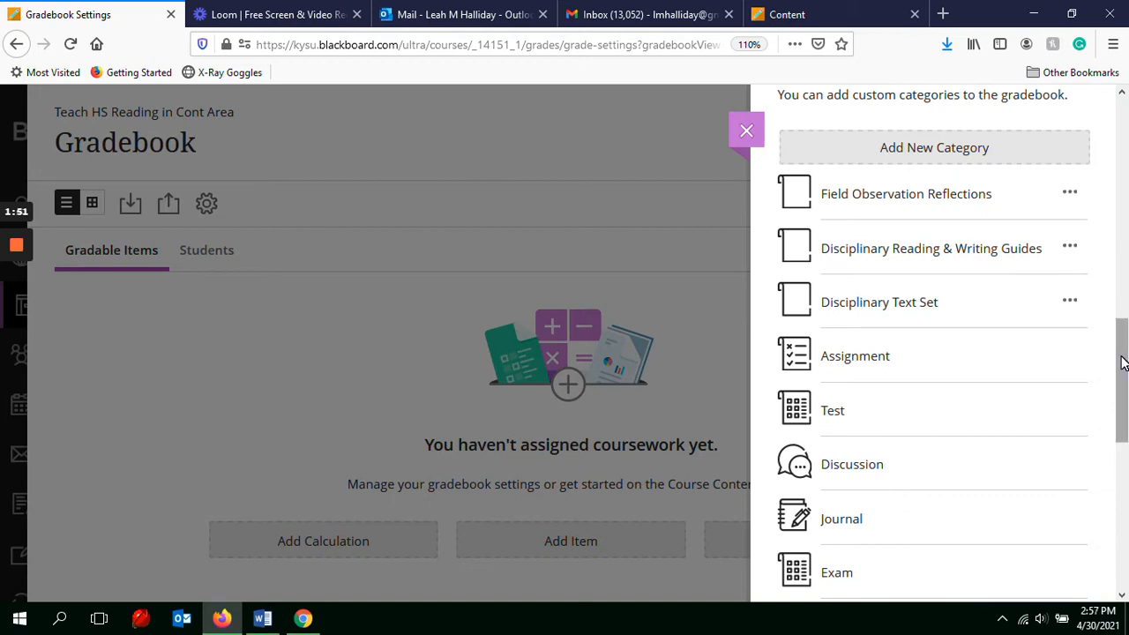
pyautogui.click(746, 134)
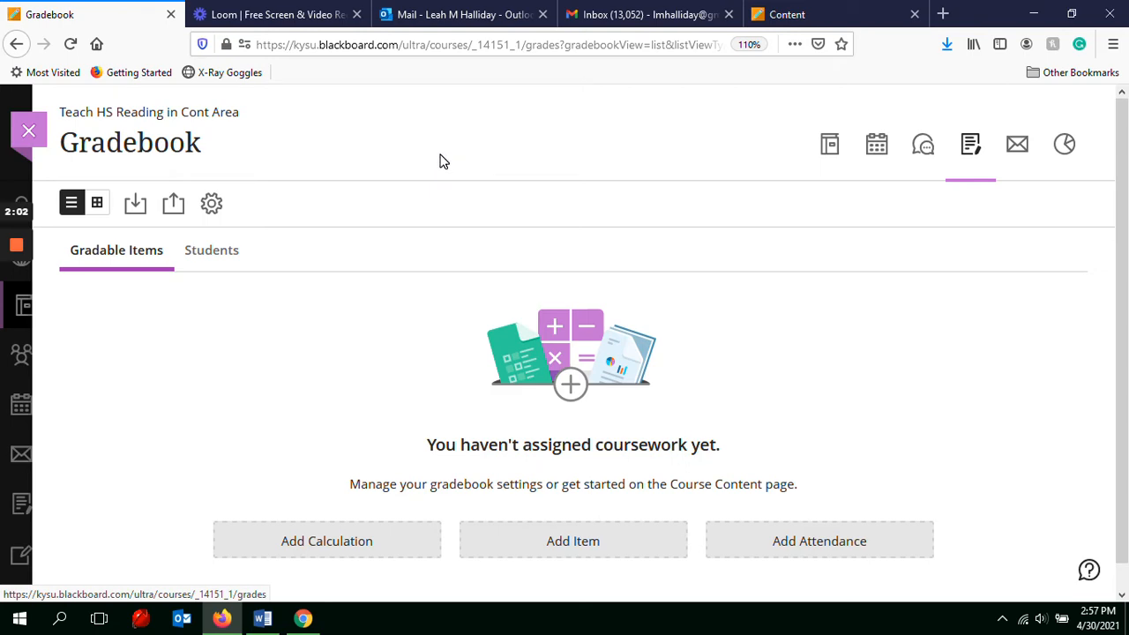
# - Return to the Teach HS Reading in Cont Area content and create a discussion titled "Test" below Course Resources
pyautogui.click(29, 131)
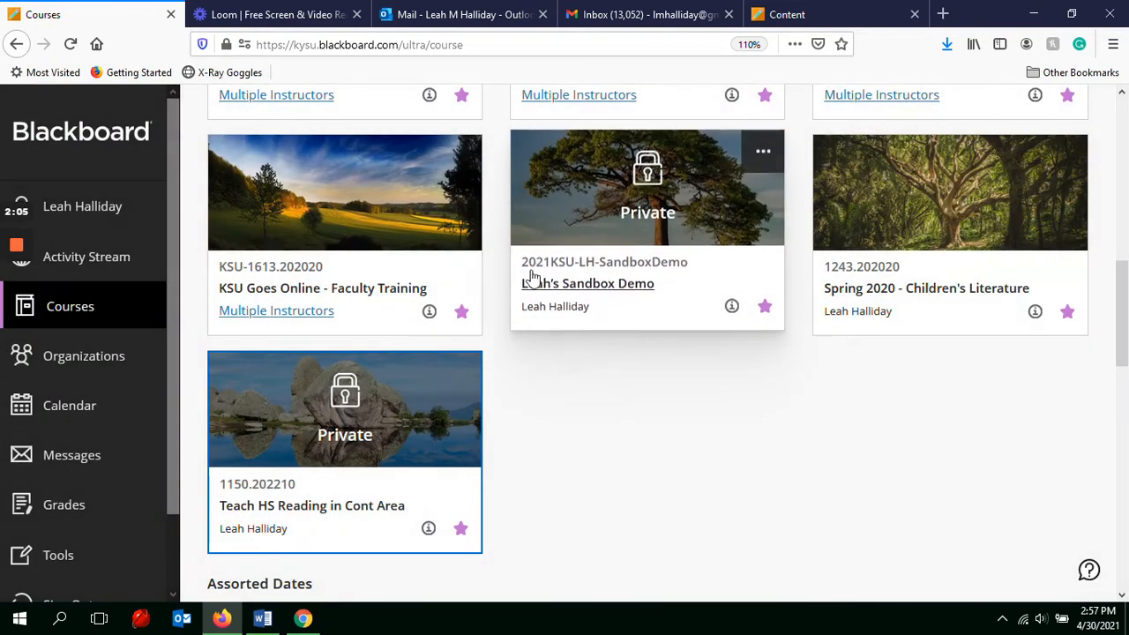
pyautogui.click(345, 429)
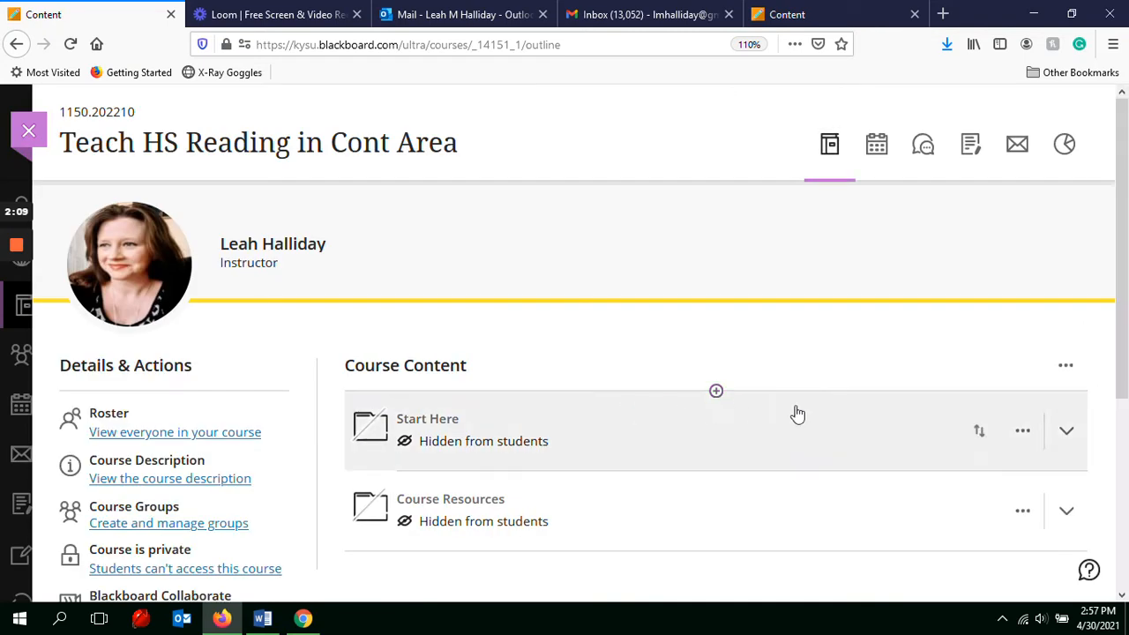
pyautogui.scroll(-2, 1123, 255)
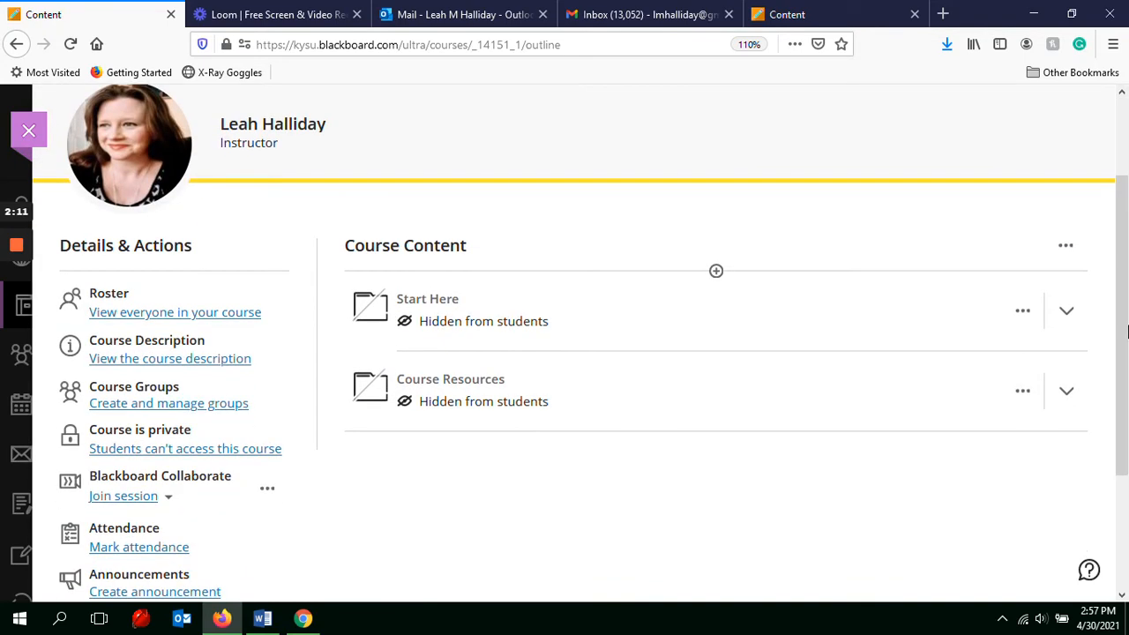
pyautogui.click(717, 435)
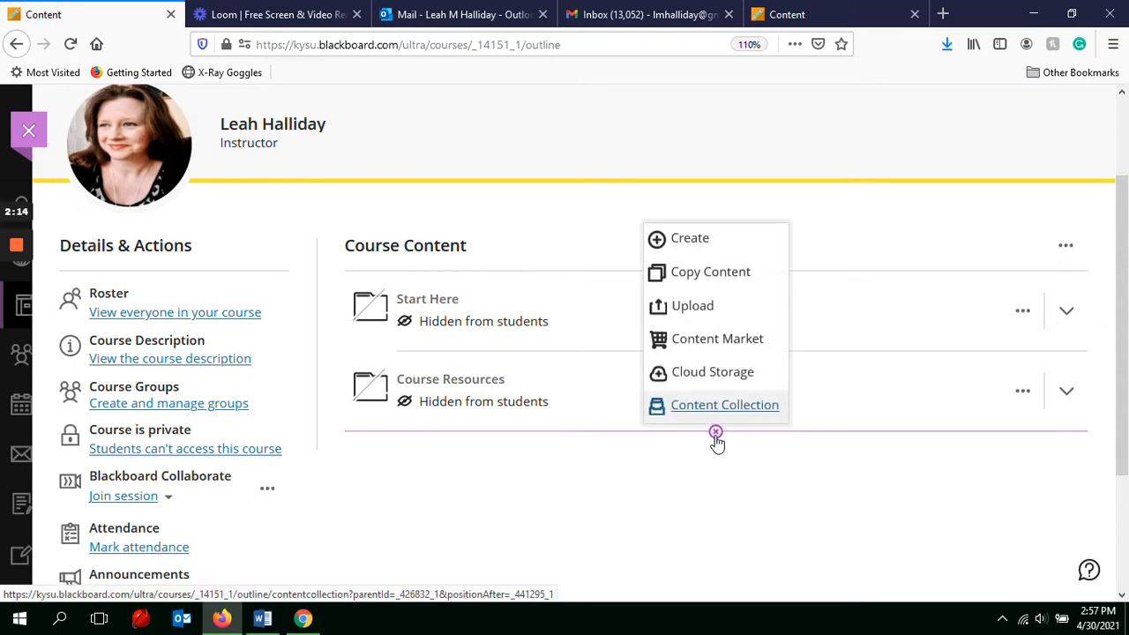
pyautogui.click(677, 243)
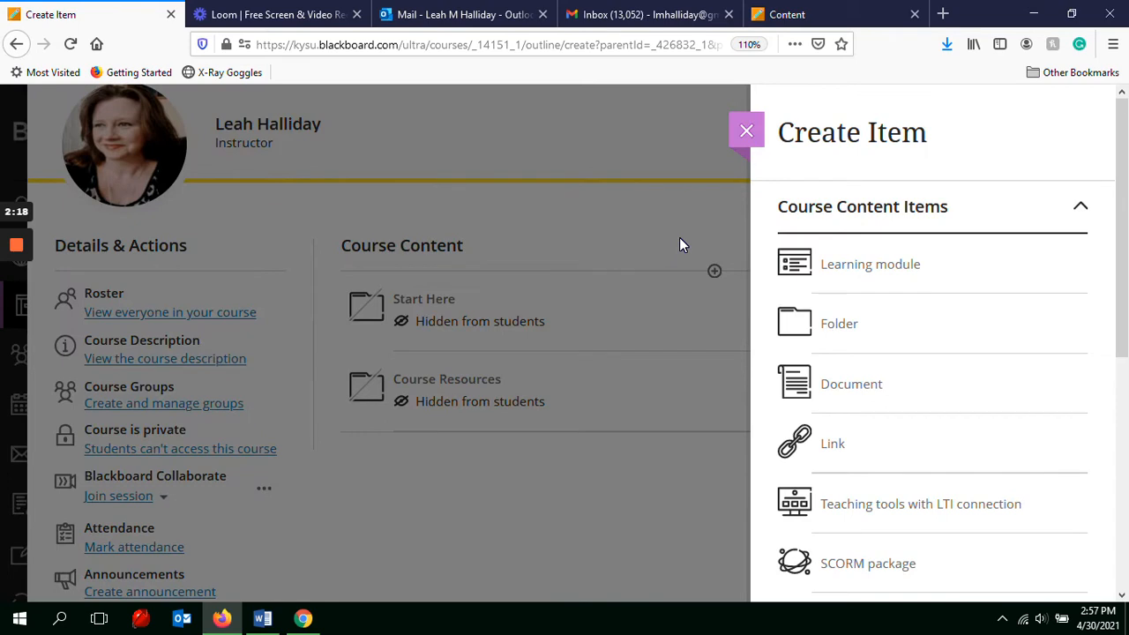
pyautogui.moveTo(1122, 180); pyautogui.dragTo(1122, 215)
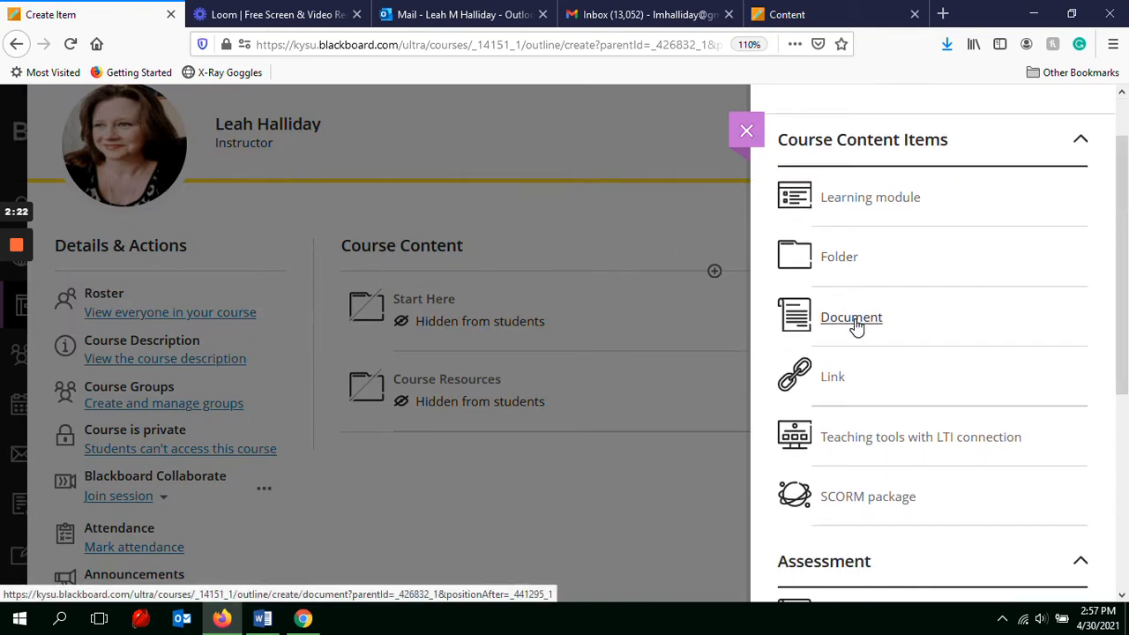
pyautogui.moveTo(1125, 287); pyautogui.dragTo(1127, 478)
pyautogui.click(852, 451)
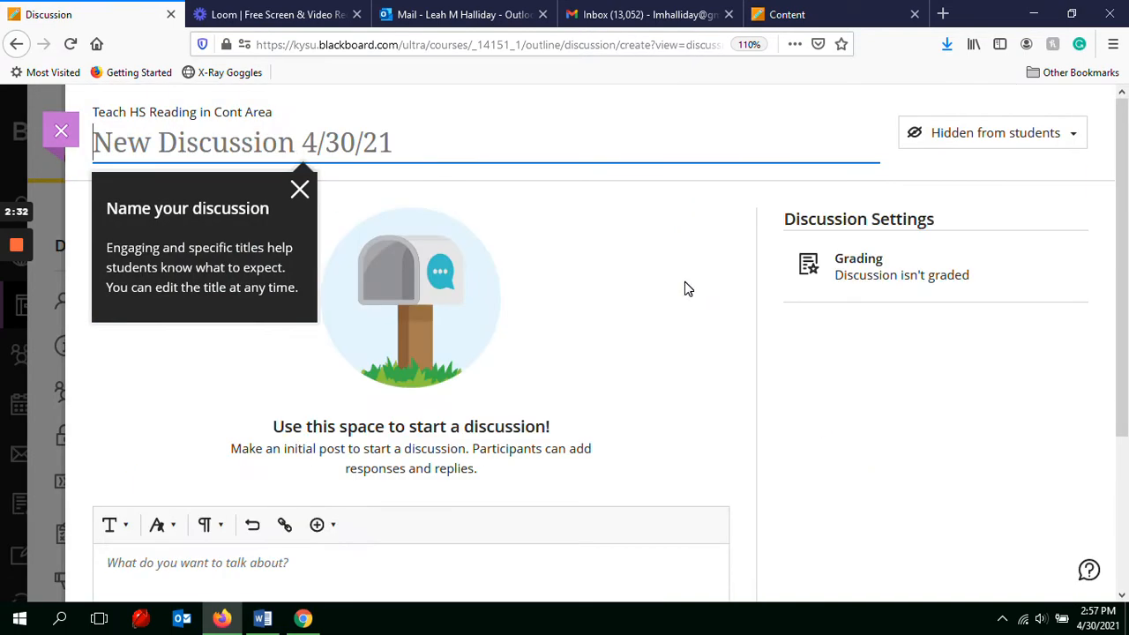
pyautogui.write('Test')
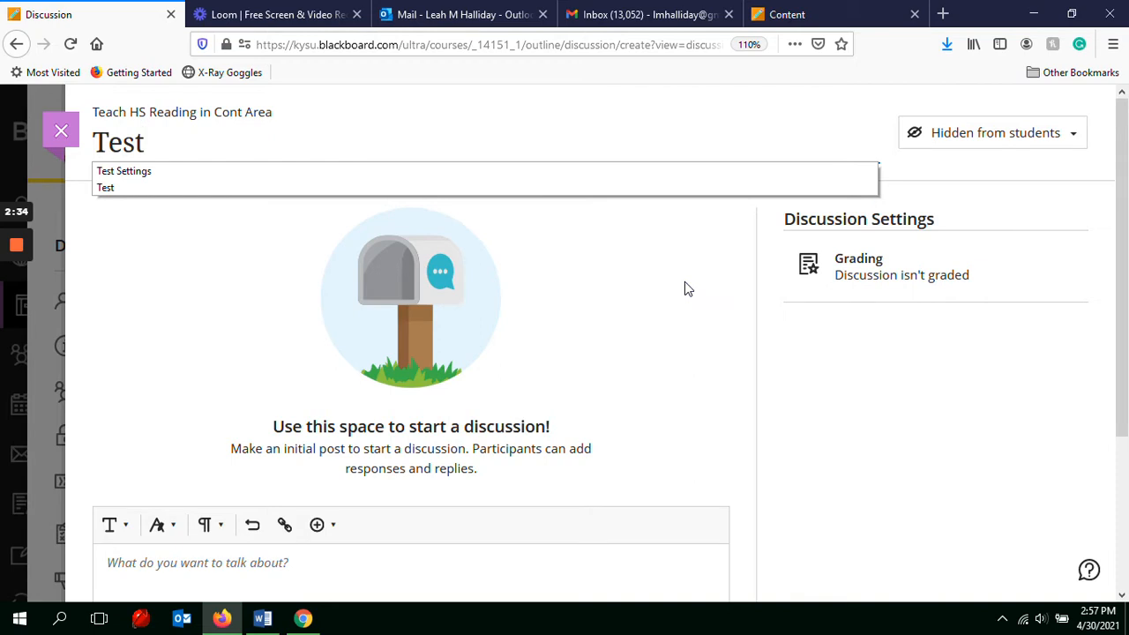
# - Make the Test discussion count for a grade, save its settings and return to the course content
pyautogui.click(888, 277)
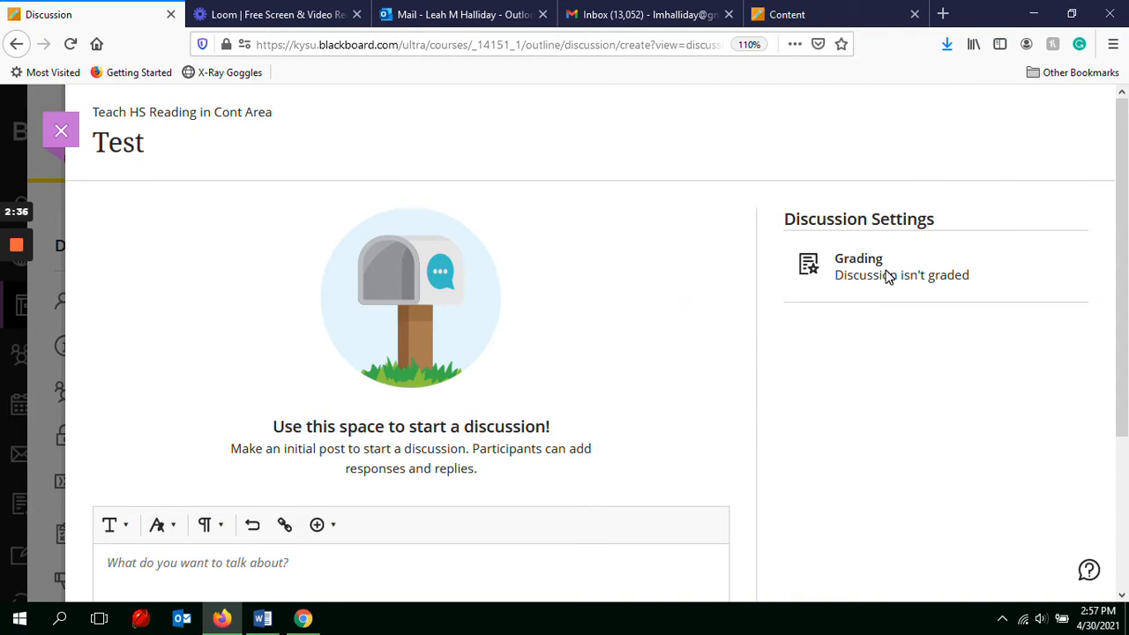
pyautogui.click(889, 307)
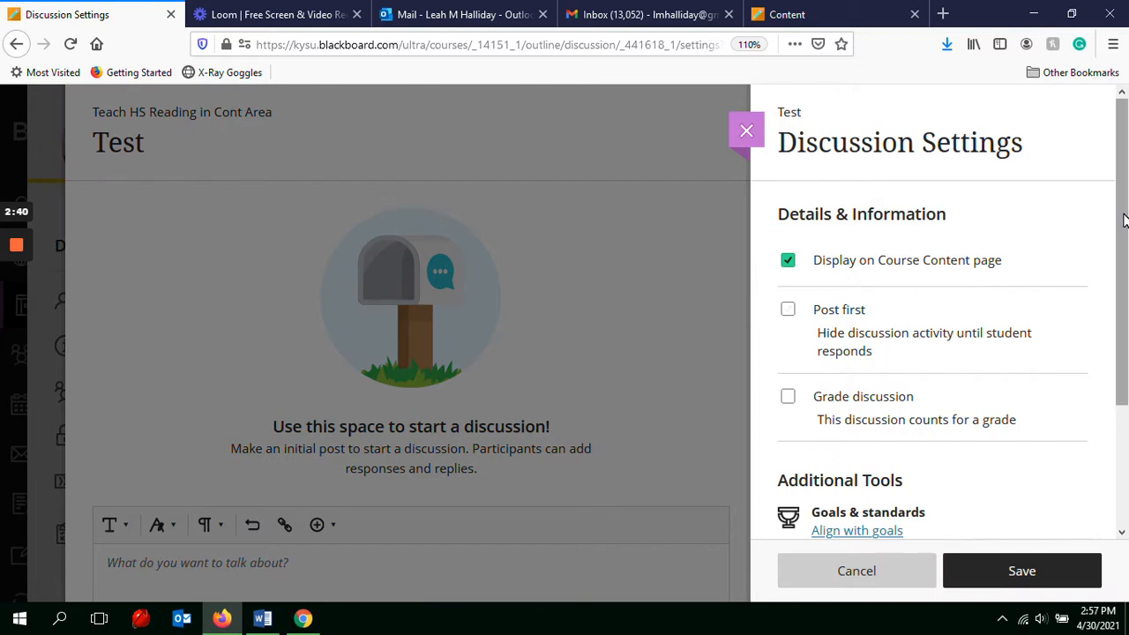
pyautogui.moveTo(1124, 224); pyautogui.dragTo(1123, 257)
pyautogui.click(788, 350)
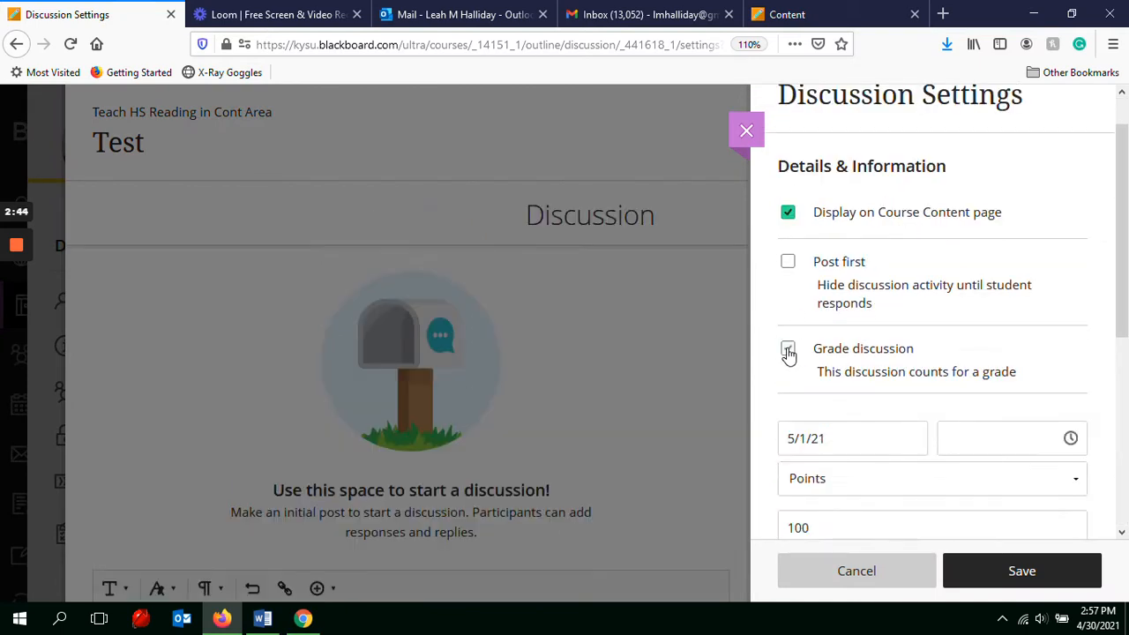
pyautogui.moveTo(1123, 274); pyautogui.dragTo(1124, 346)
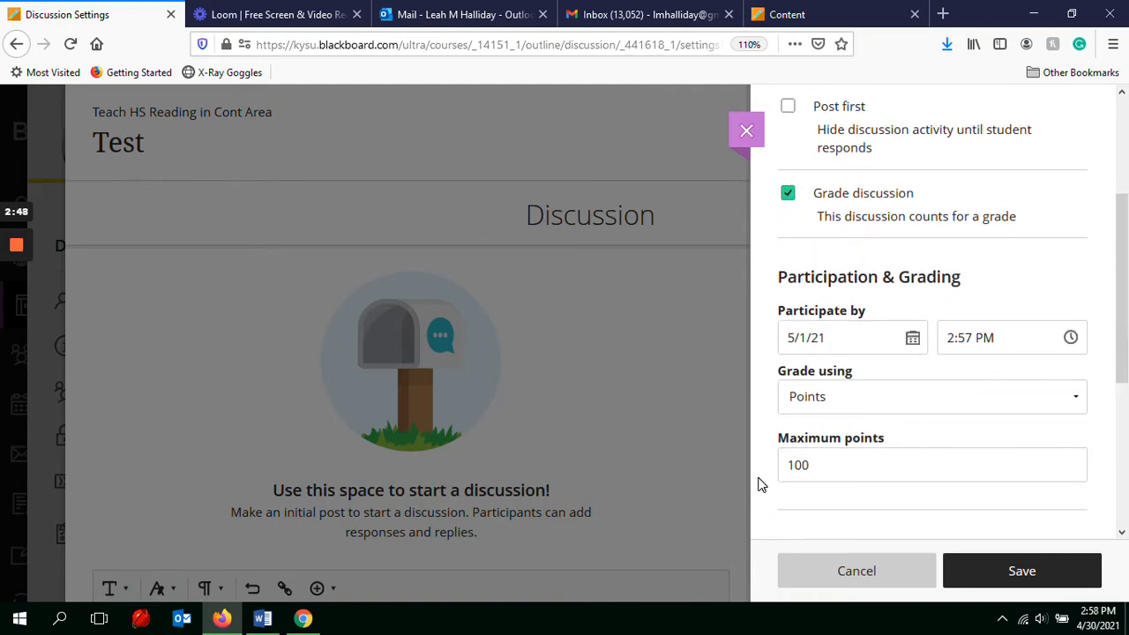
pyautogui.click(982, 569)
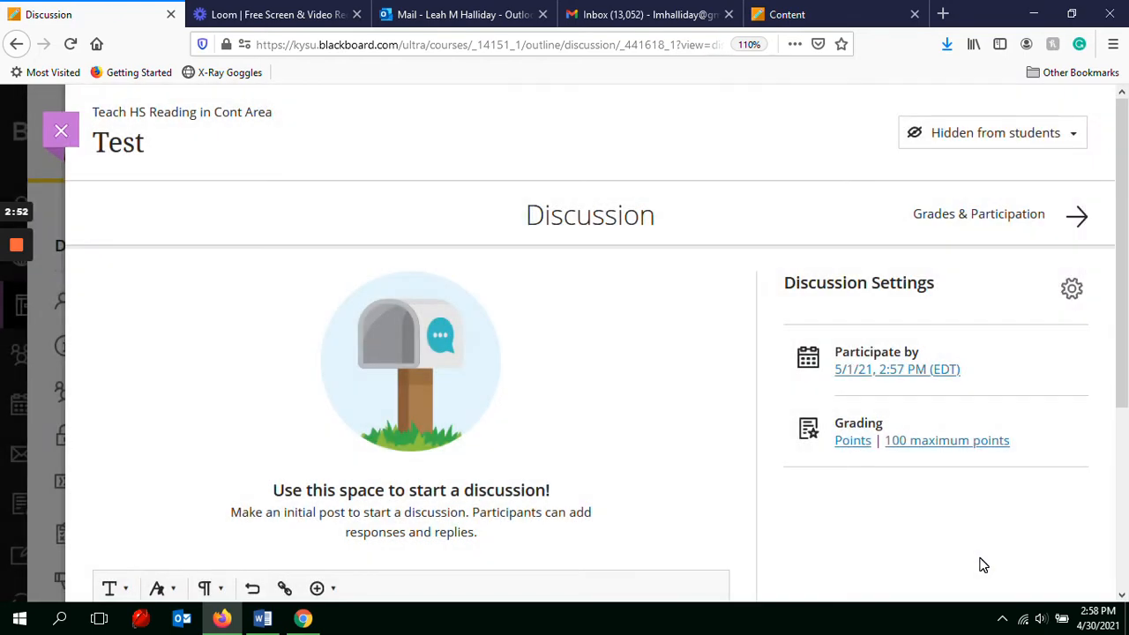
pyautogui.click(61, 131)
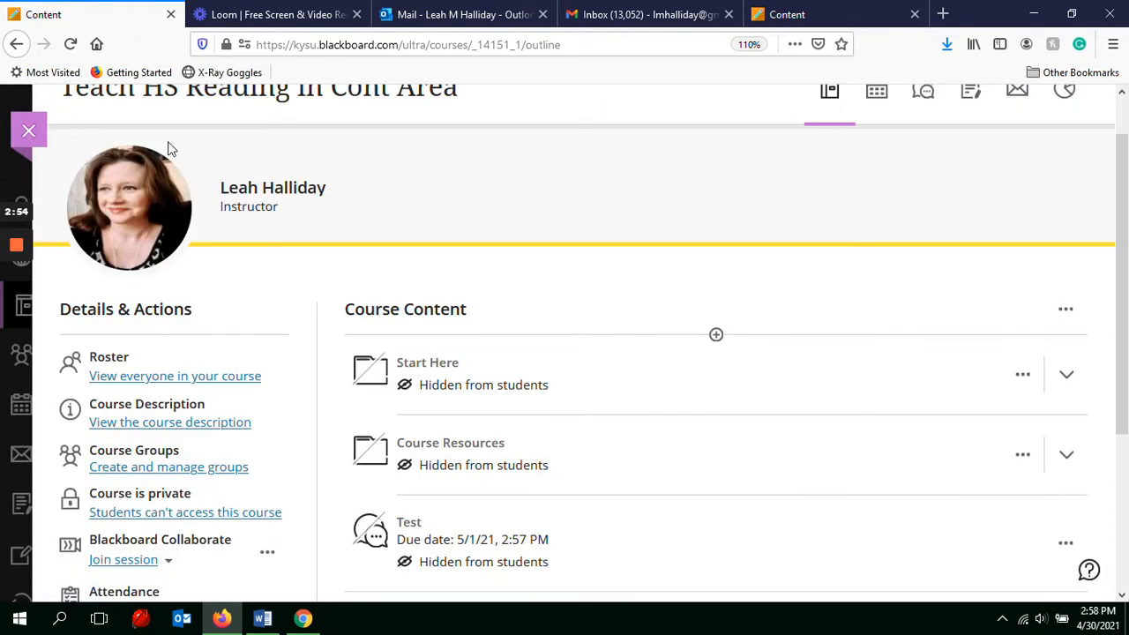
# - Create a new assignment below the Test discussion in the course content
pyautogui.moveTo(1126, 281); pyautogui.dragTo(1127, 359)
pyautogui.moveTo(713, 470)
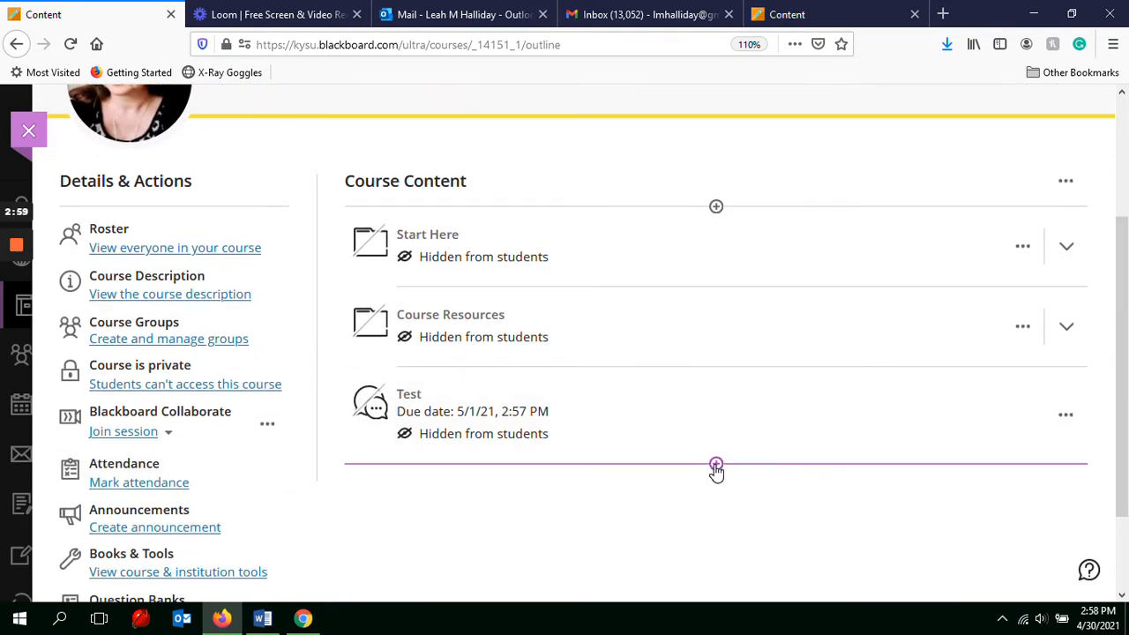
pyautogui.click(716, 465)
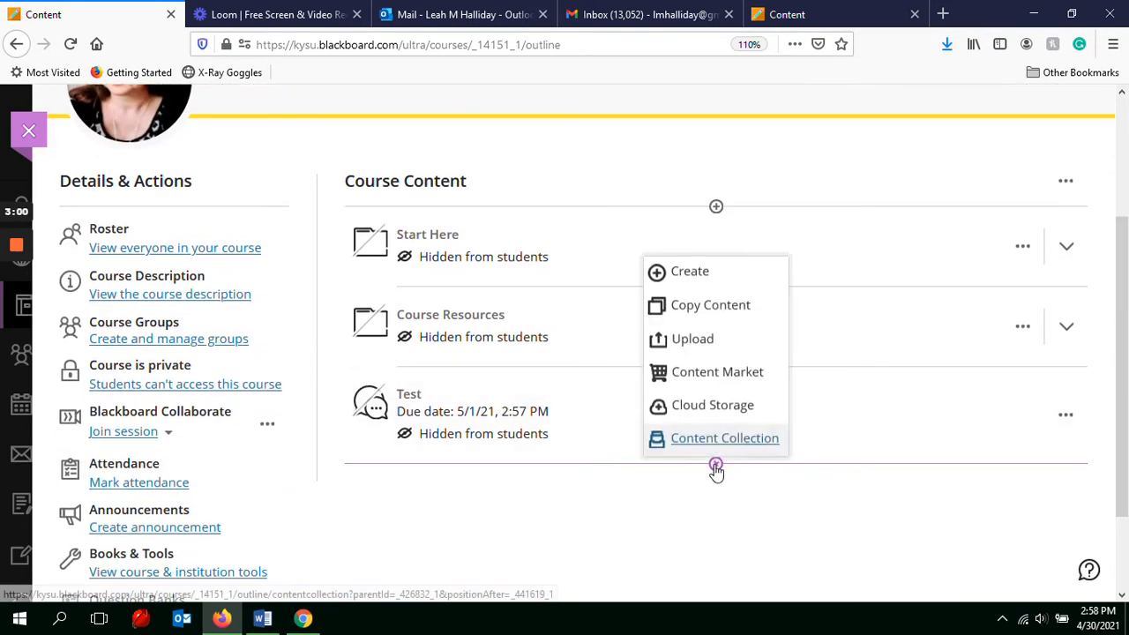
pyautogui.click(695, 279)
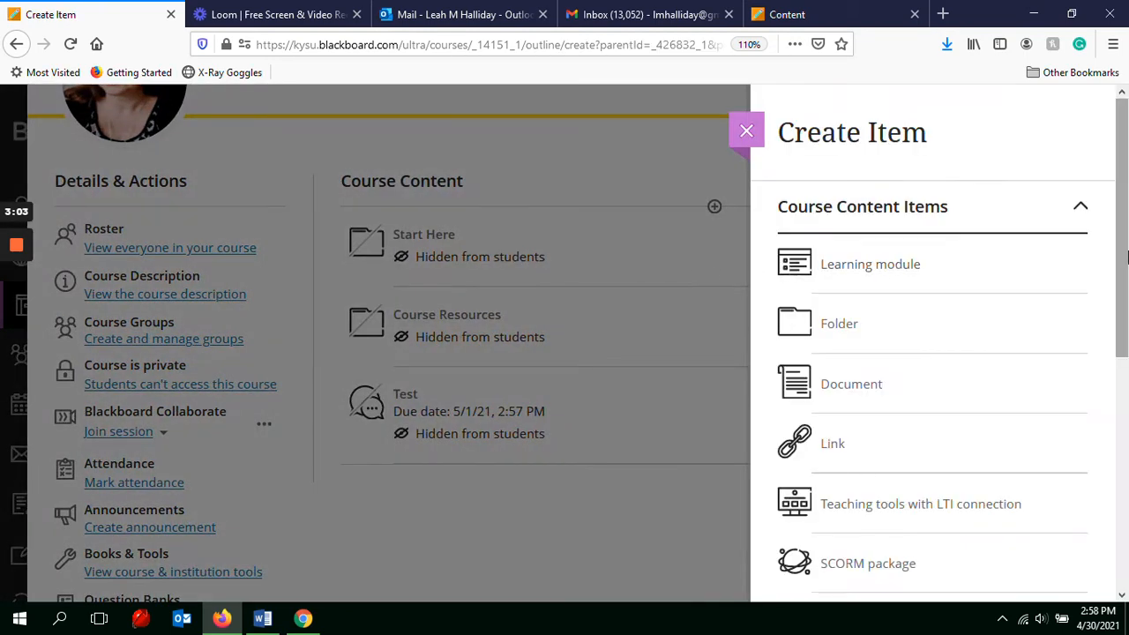
pyautogui.moveTo(1123, 251); pyautogui.dragTo(1127, 406)
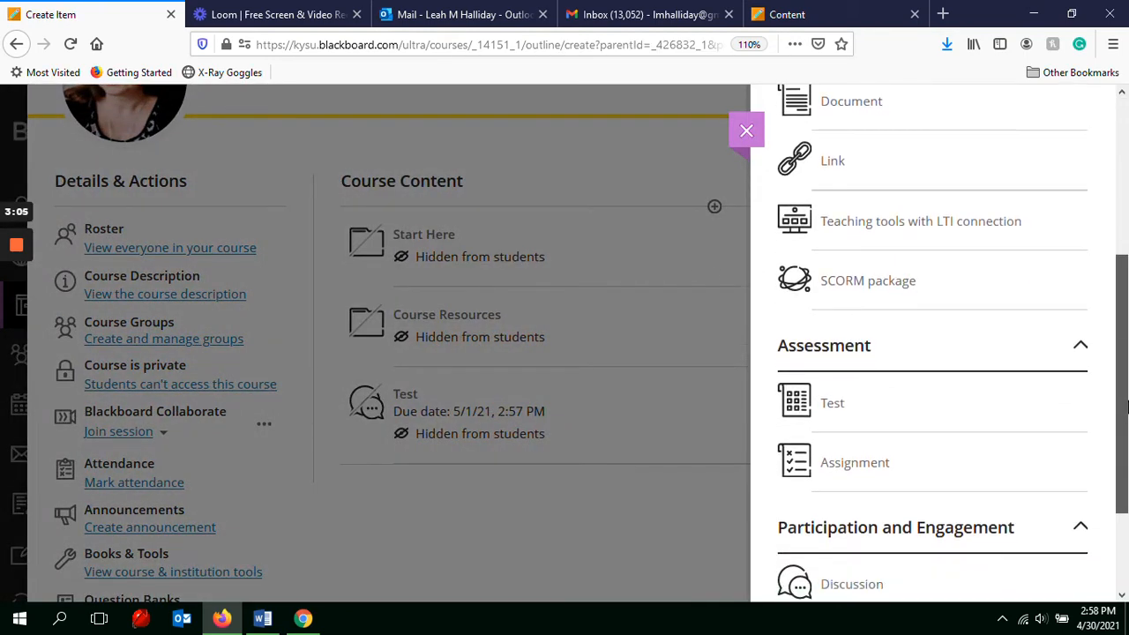
pyautogui.click(847, 476)
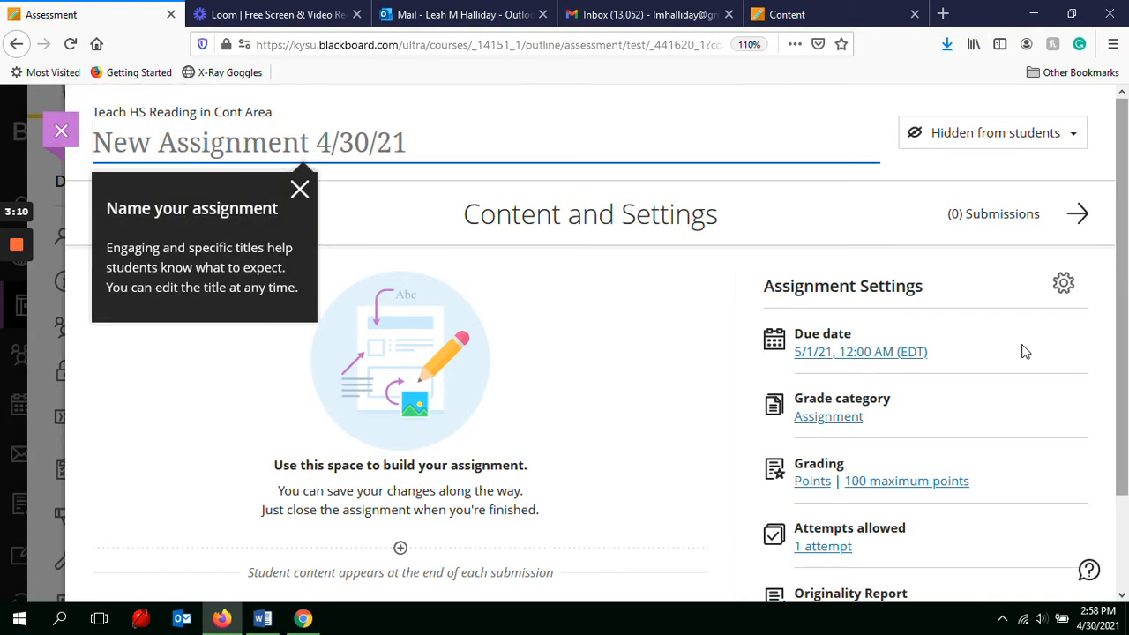
# - Set the new assignment's grade category to Field Observation Reflections and save the assignment settings
pyautogui.click(836, 420)
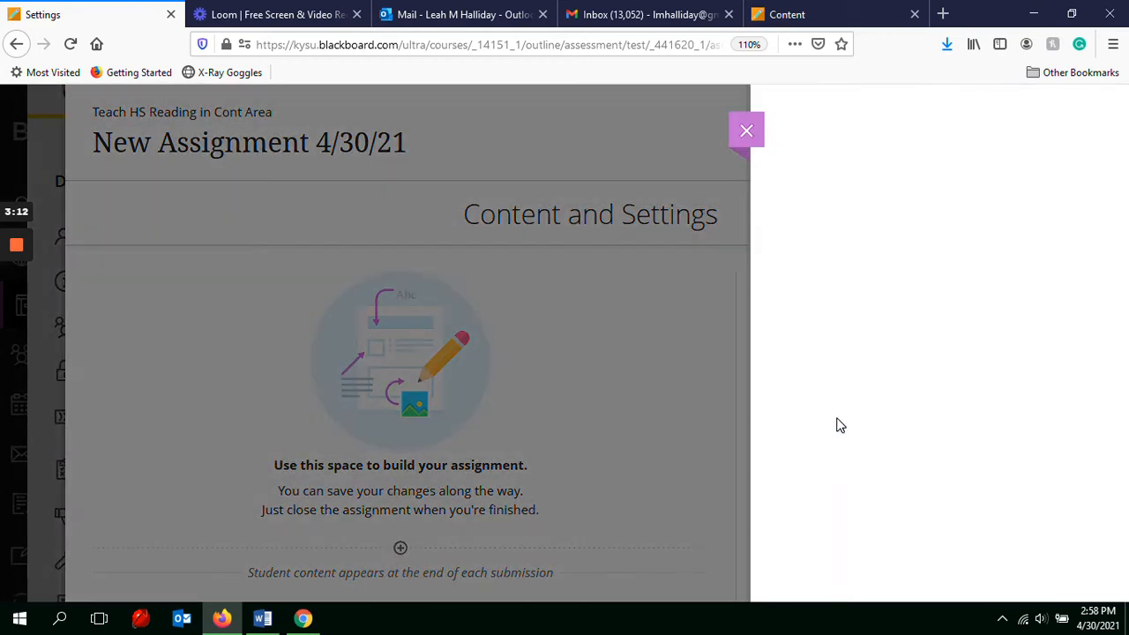
pyautogui.scroll(-1, 838, 423)
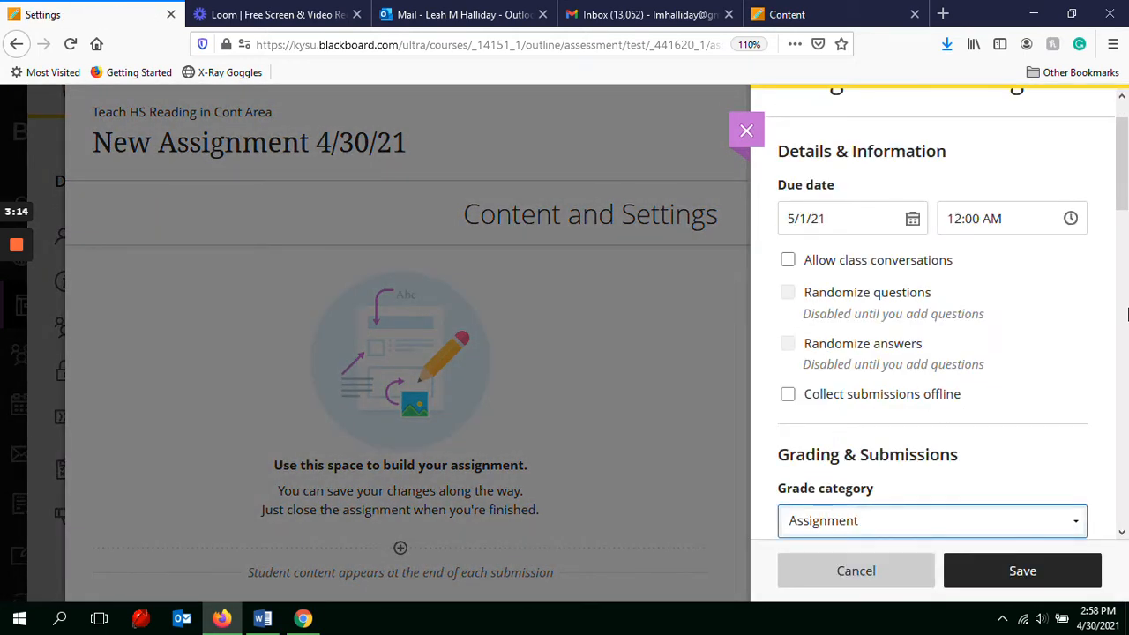
pyautogui.moveTo(1125, 181); pyautogui.dragTo(1126, 237)
pyautogui.click(1078, 277)
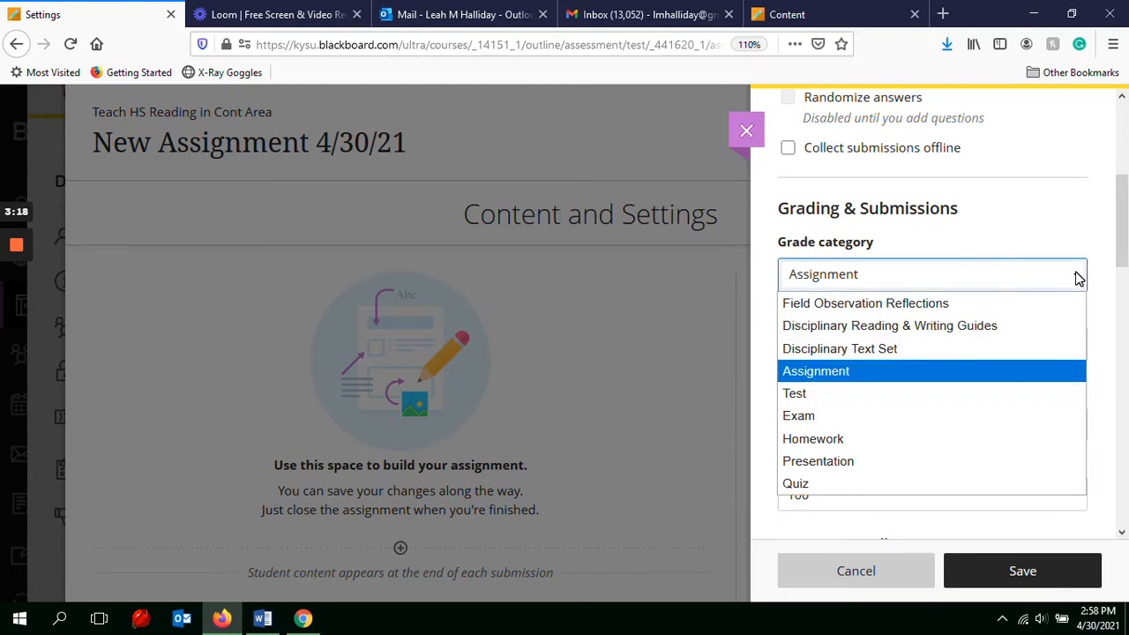
pyautogui.click(843, 310)
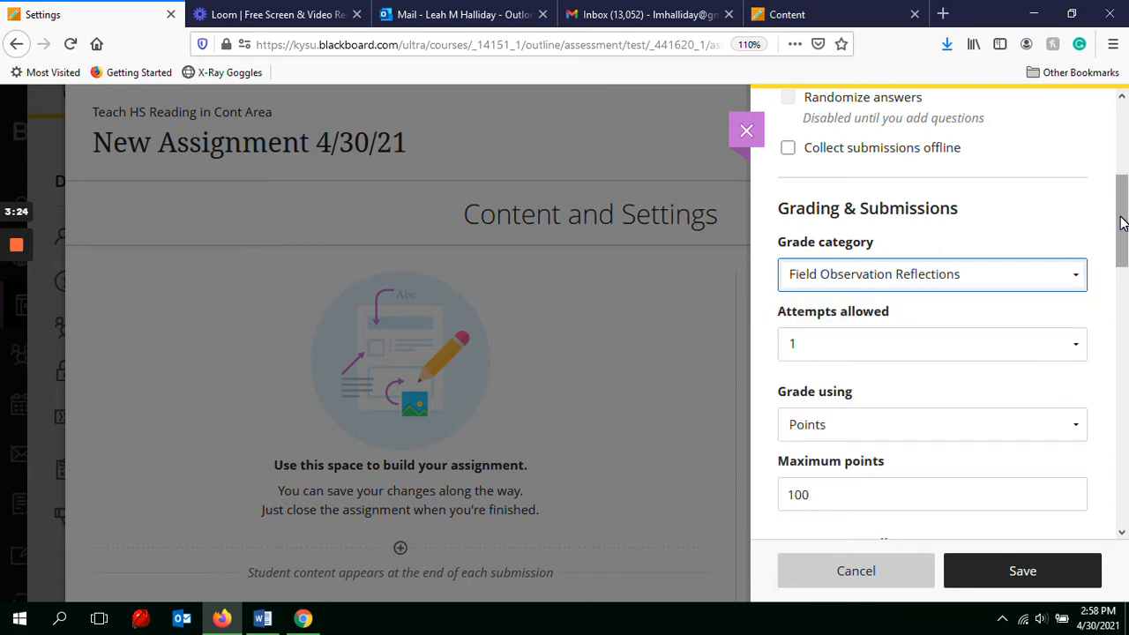
pyautogui.moveTo(1122, 221); pyautogui.dragTo(1122, 148)
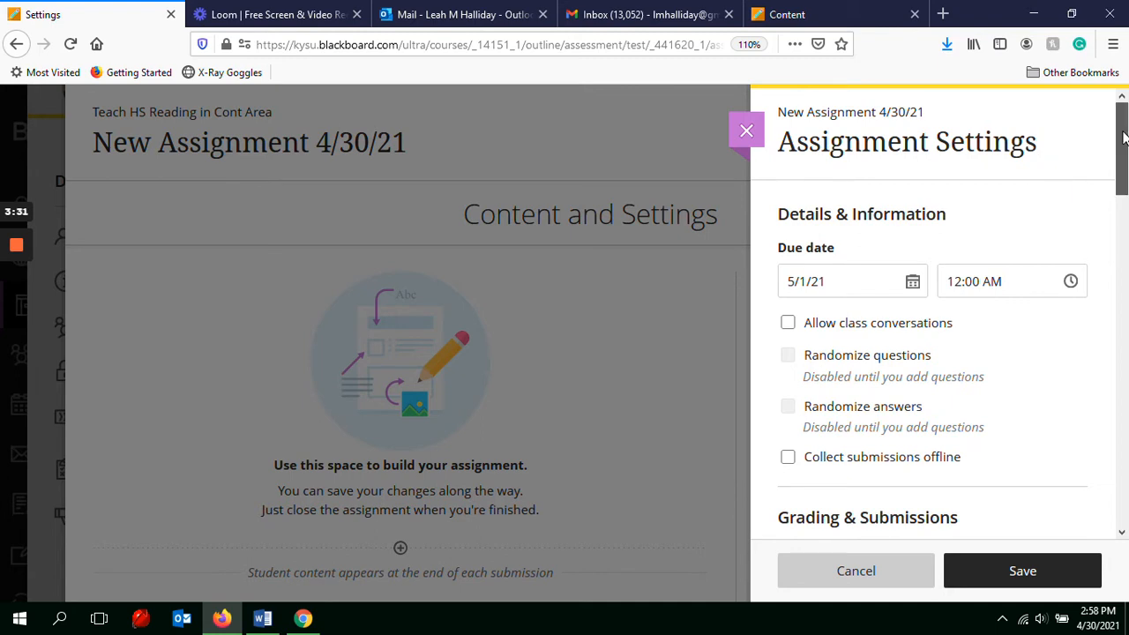
pyautogui.moveTo(1123, 139); pyautogui.dragTo(1118, 382)
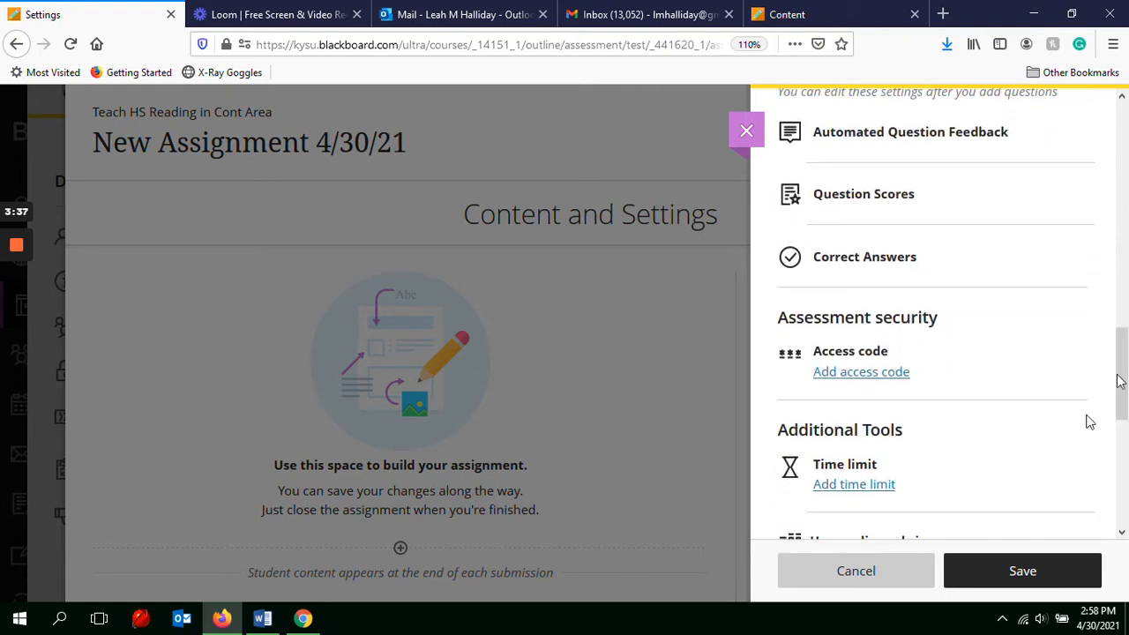
pyautogui.click(1022, 573)
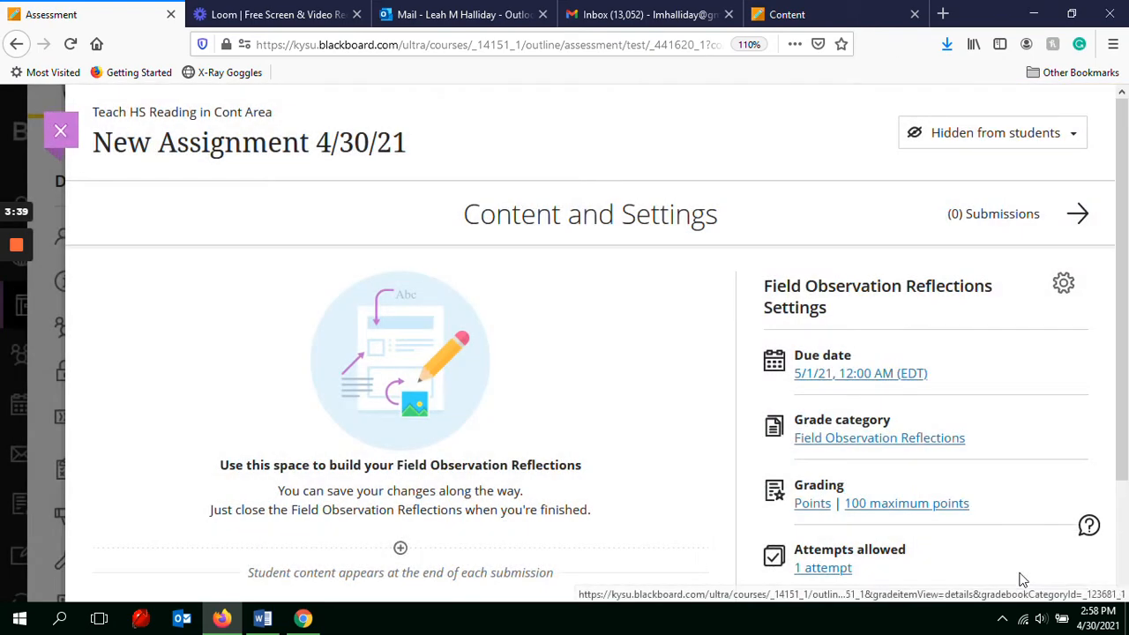
# - Rename the new assignment "Field Obs. Test" and return to the course content
pyautogui.click(256, 144)
pyautogui.moveTo(409, 144); pyautogui.dragTo(92, 144)
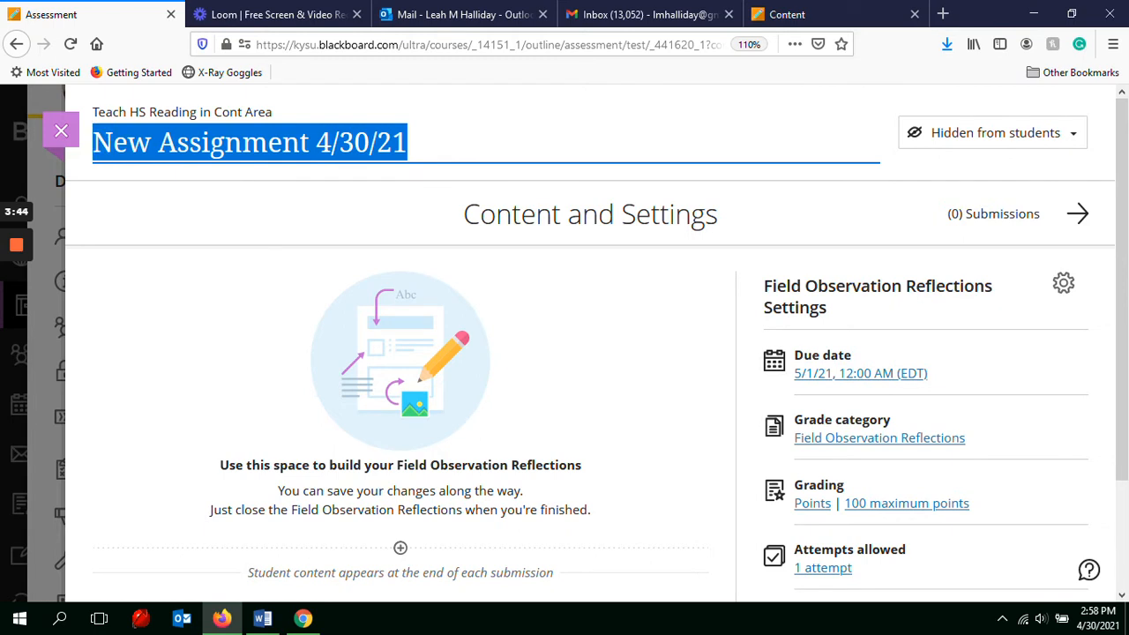
pyautogui.write('Field Ob')
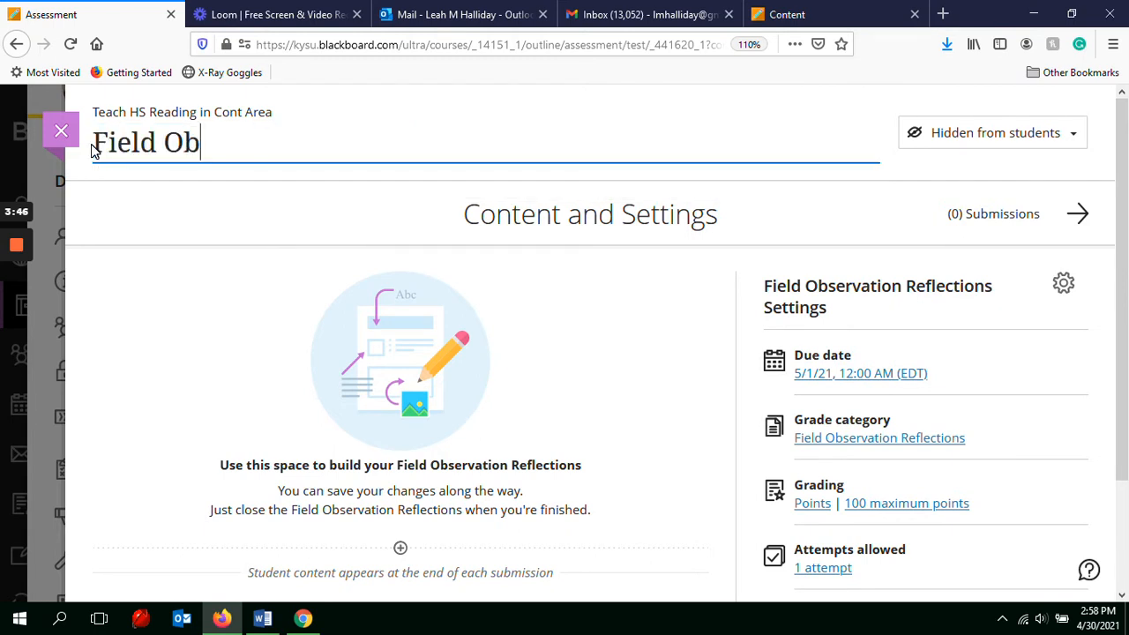
pyautogui.write('s. Test')
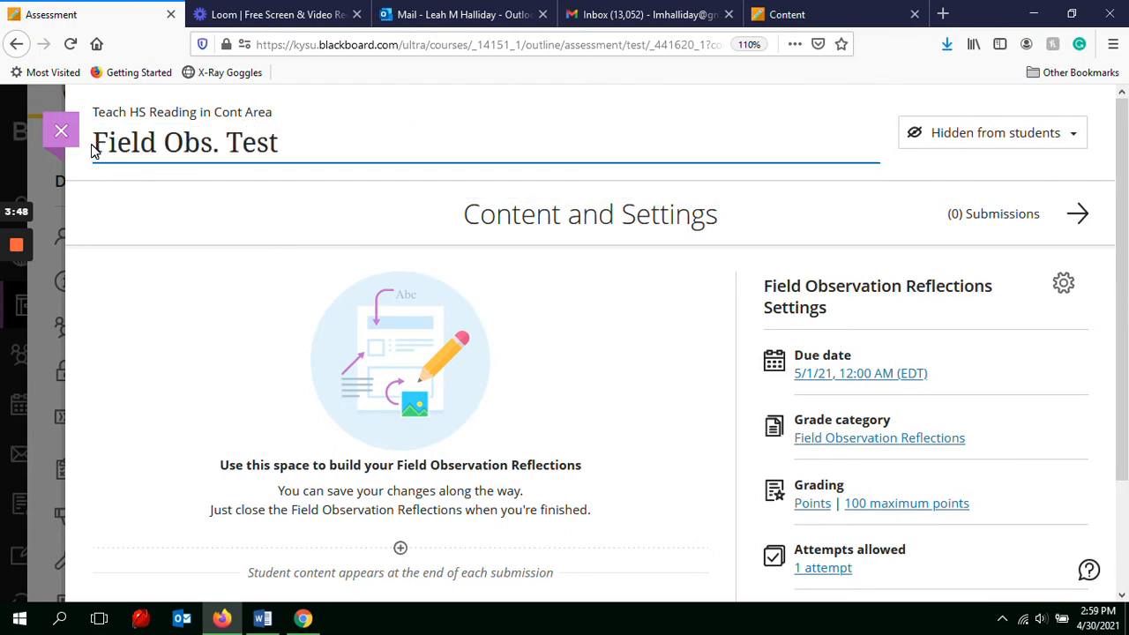
pyautogui.click(255, 233)
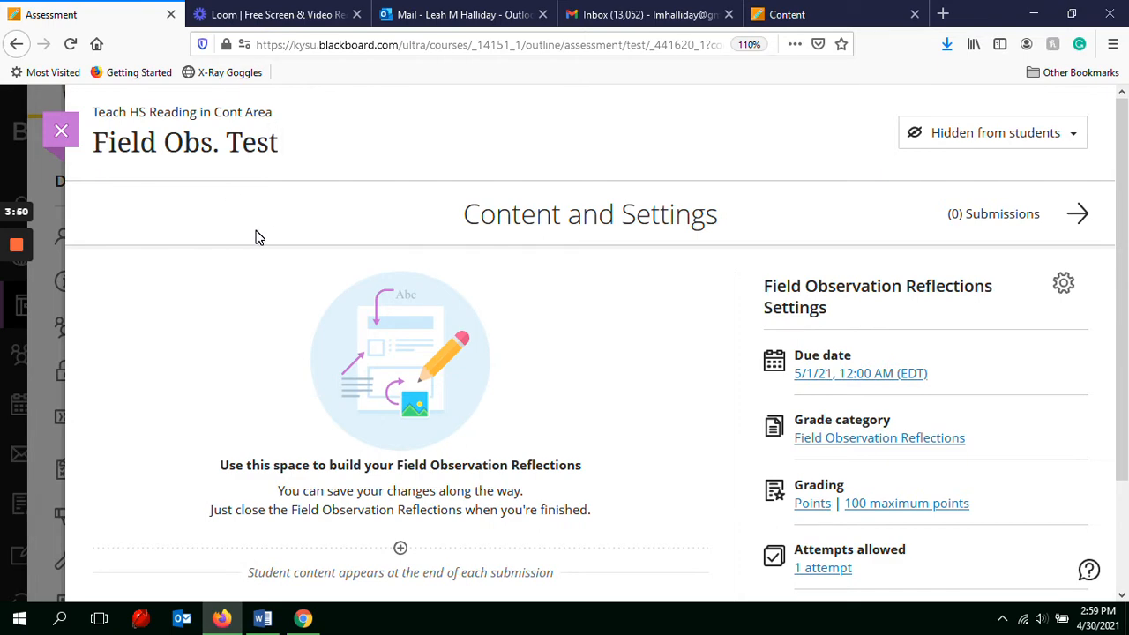
pyautogui.click(64, 132)
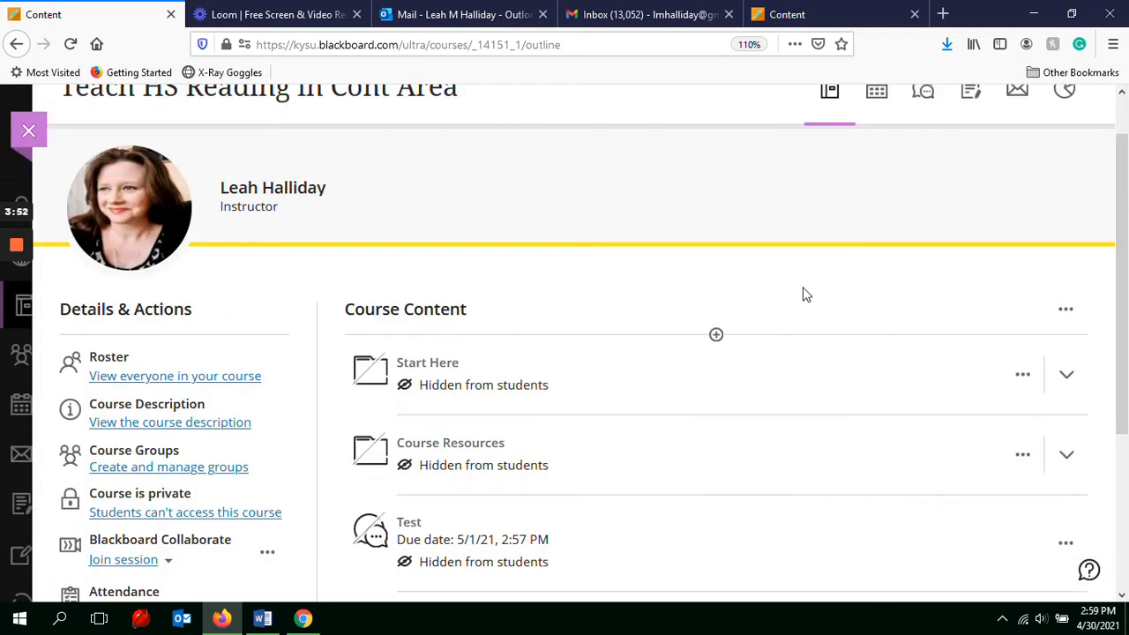
# - Create an assignment titled "HAT" below Field Obs. Test in the course content
pyautogui.moveTo(1124, 271); pyautogui.dragTo(1127, 437)
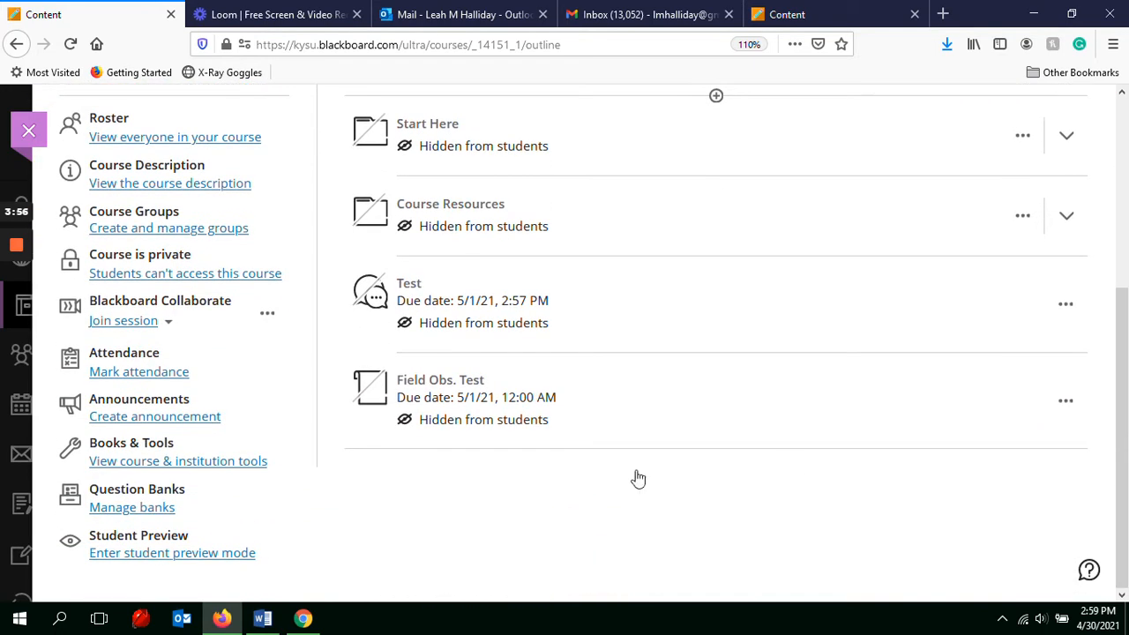
pyautogui.click(716, 451)
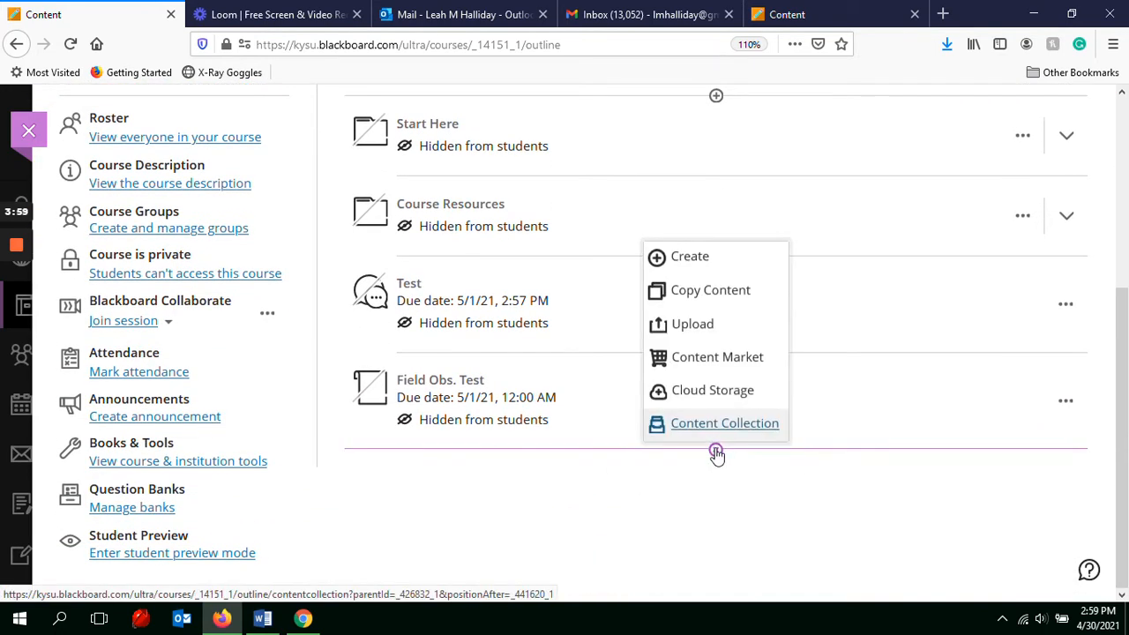
pyautogui.click(690, 258)
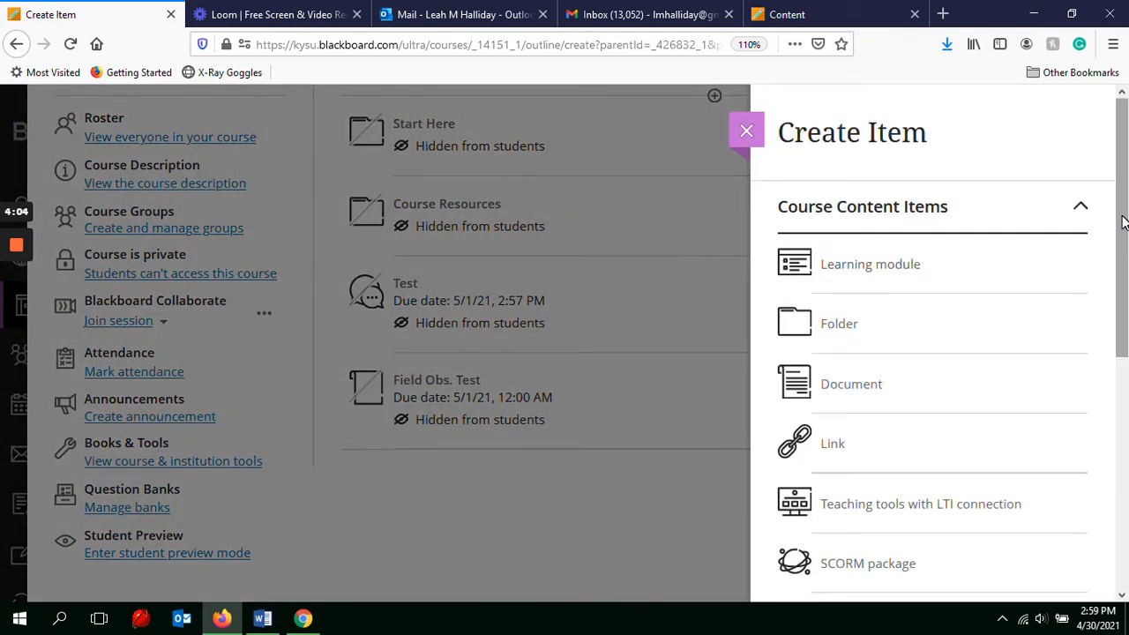
pyautogui.moveTo(1123, 227); pyautogui.dragTo(1122, 382)
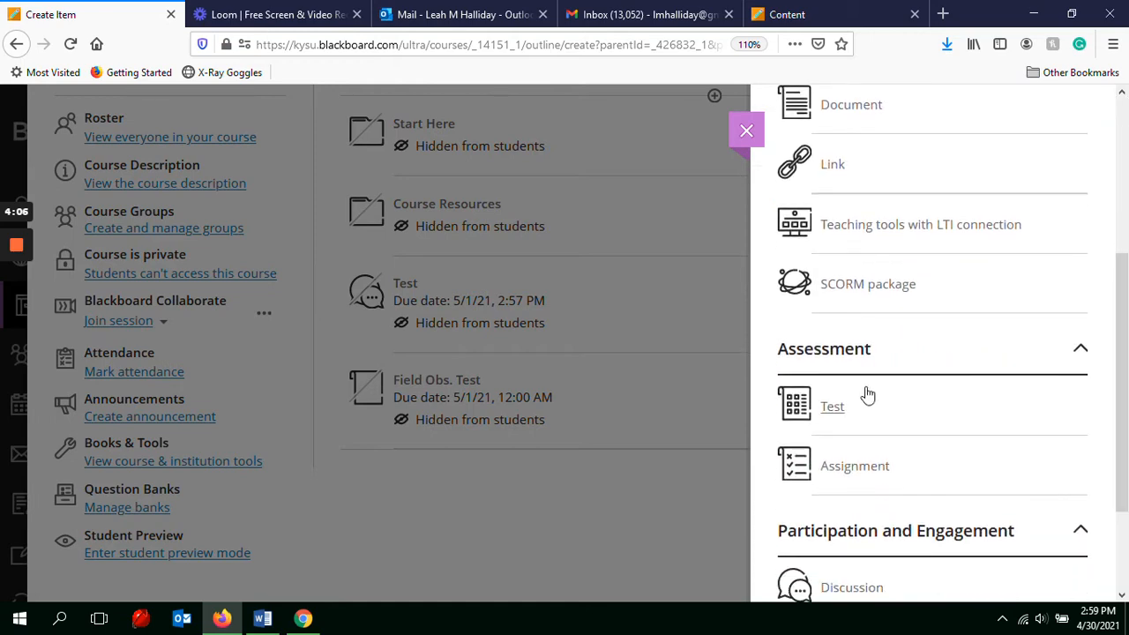
pyautogui.click(850, 473)
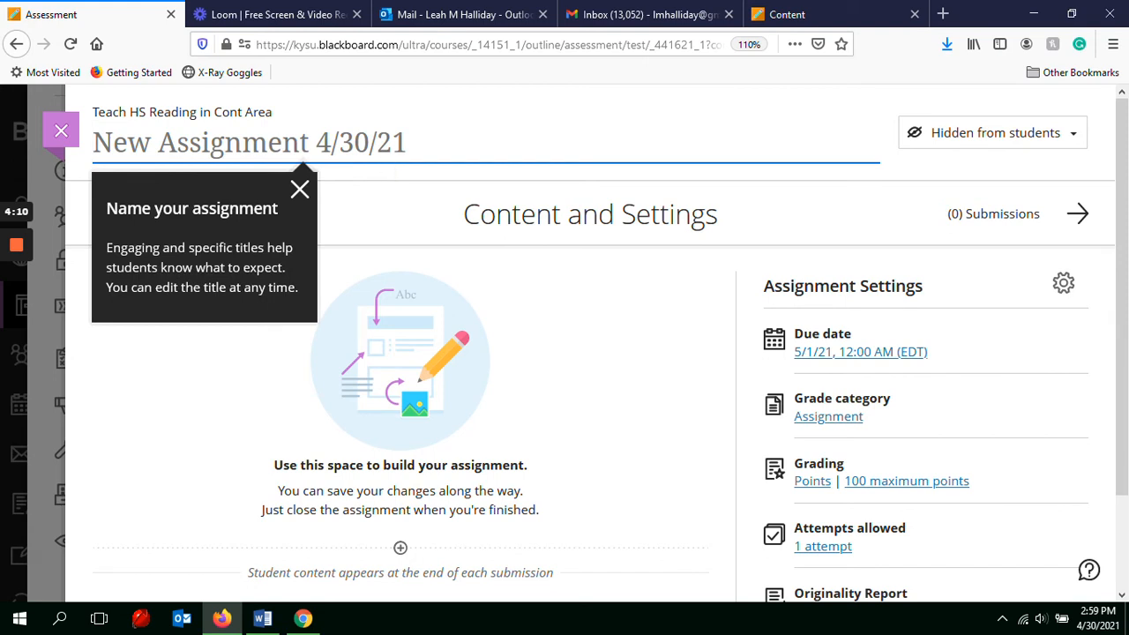
pyautogui.write('HAT')
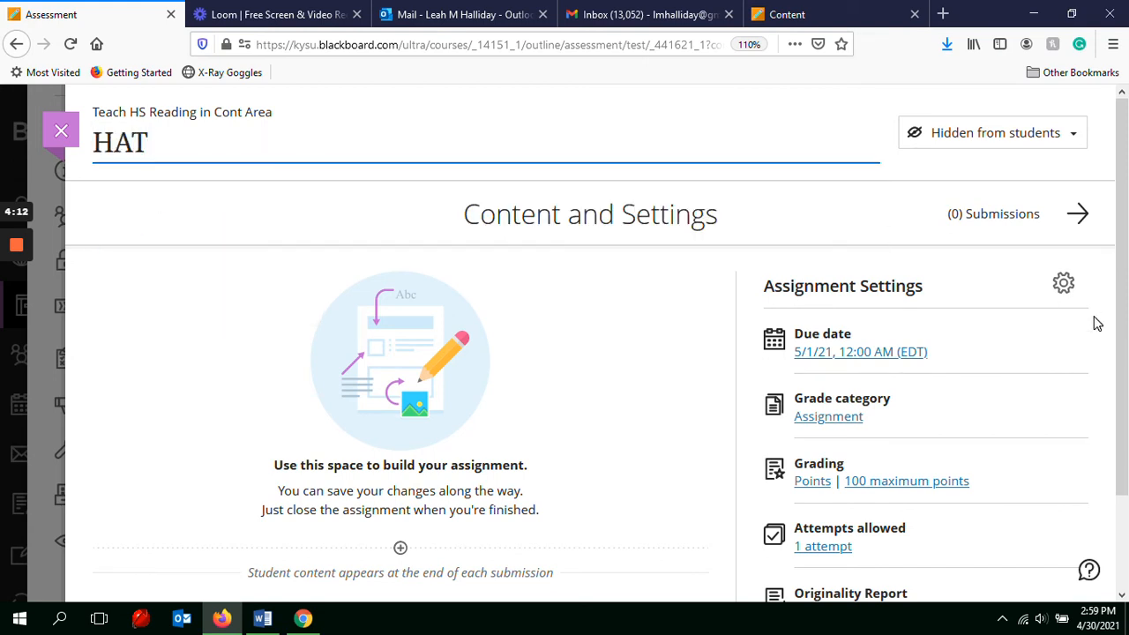
# - Set the HAT assignment's grade category to Disciplinary Text Set, save its settings and return to the course content
pyautogui.moveTo(1126, 280); pyautogui.dragTo(1127, 333)
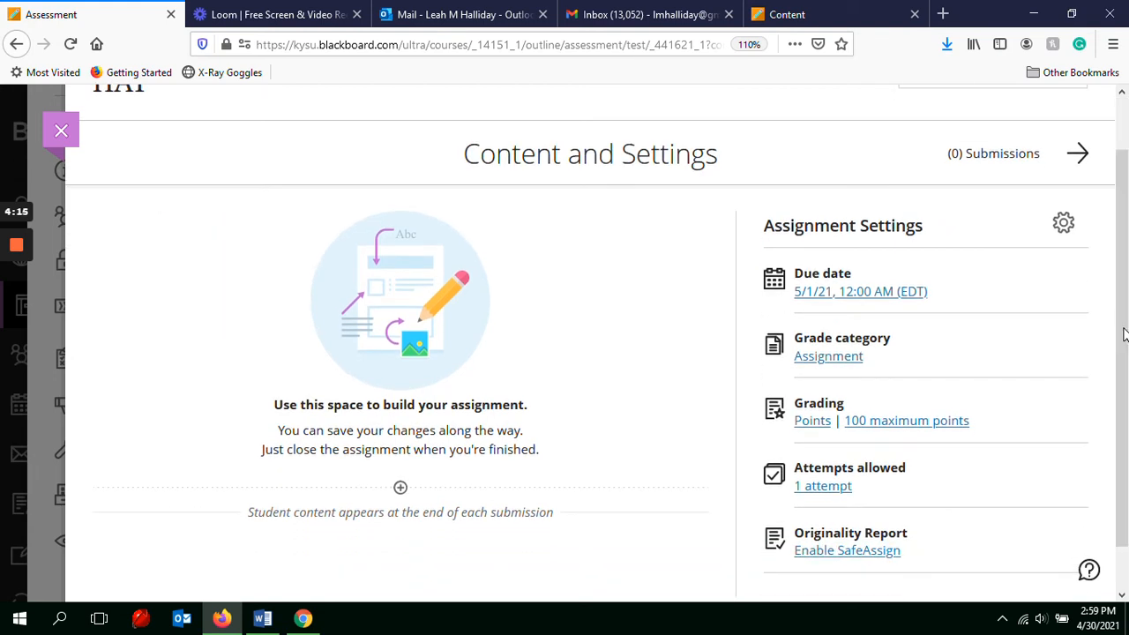
pyautogui.click(823, 358)
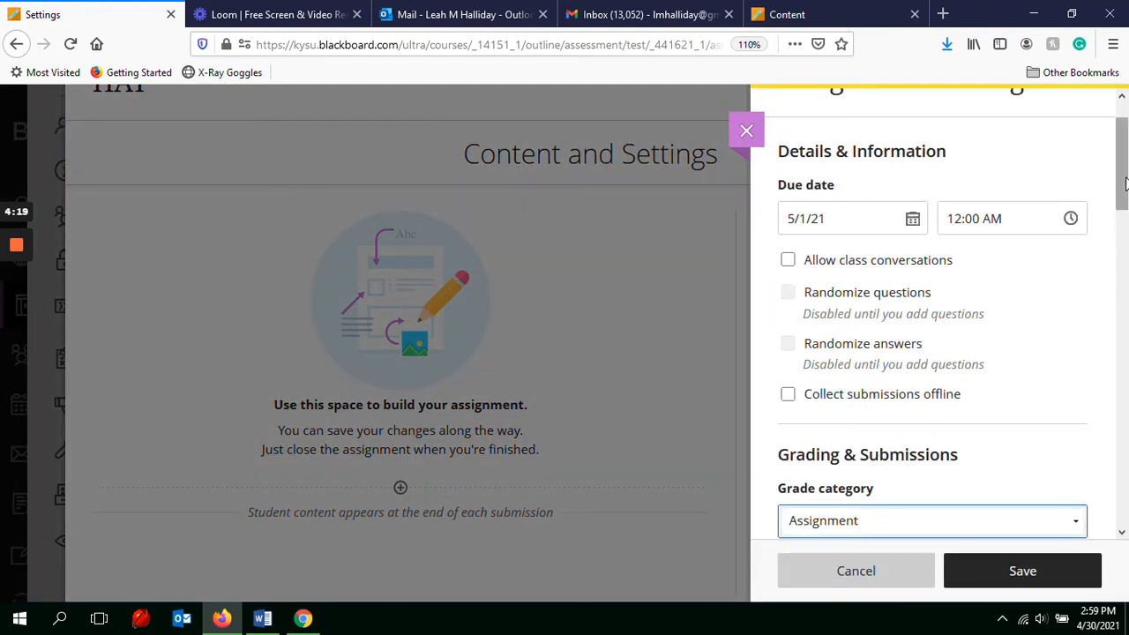
pyautogui.moveTo(1124, 177); pyautogui.dragTo(1125, 248)
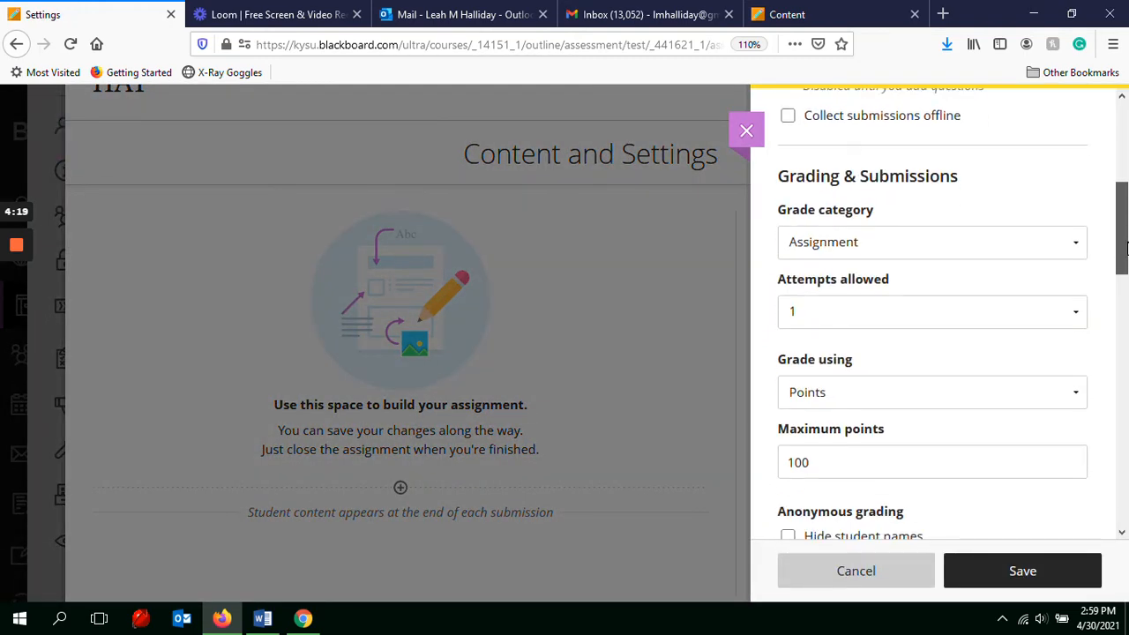
pyautogui.click(1077, 247)
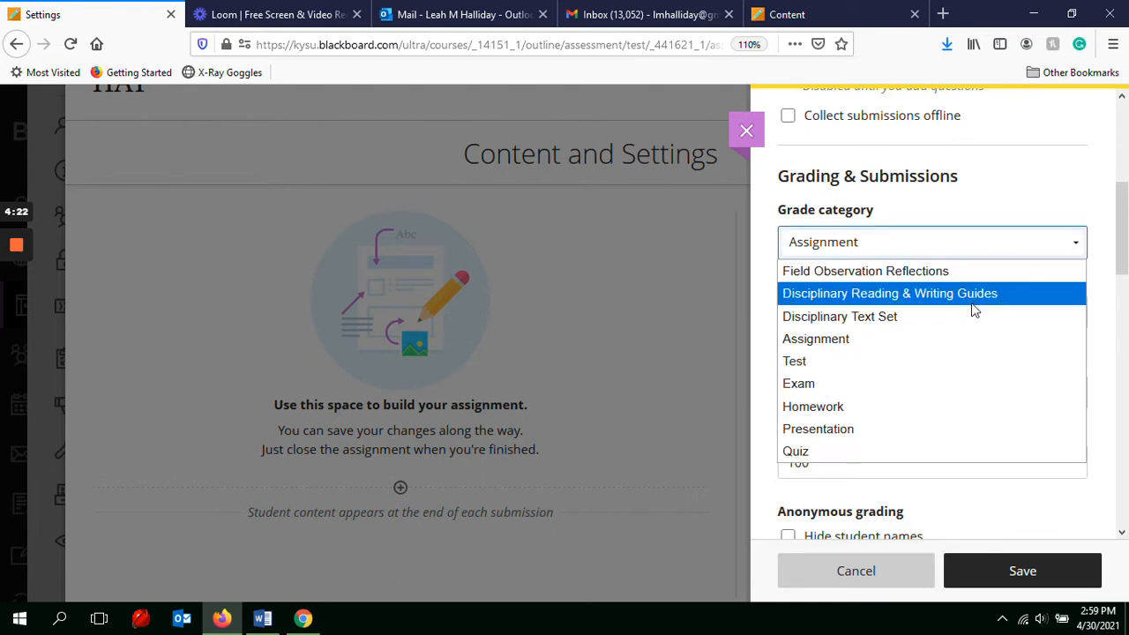
pyautogui.click(914, 319)
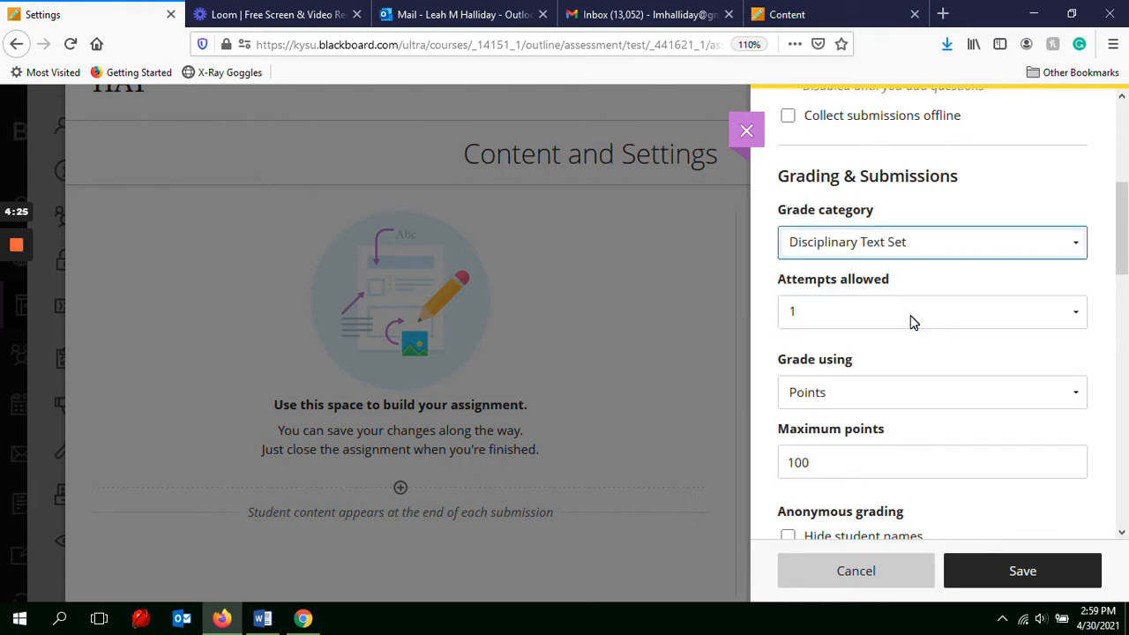
pyautogui.click(997, 577)
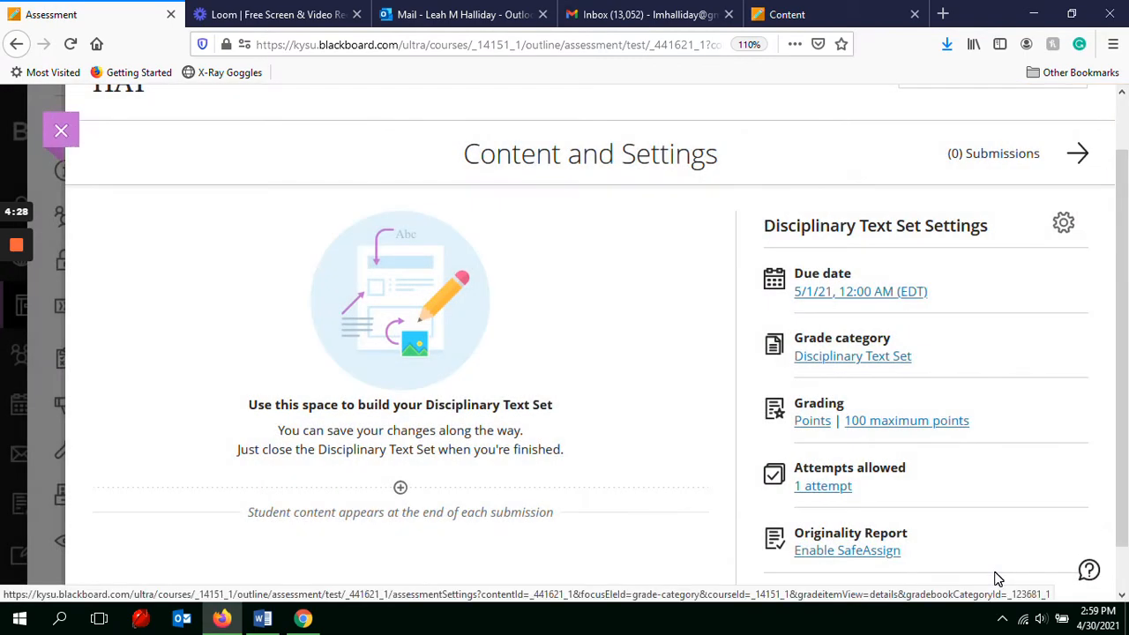
pyautogui.click(61, 134)
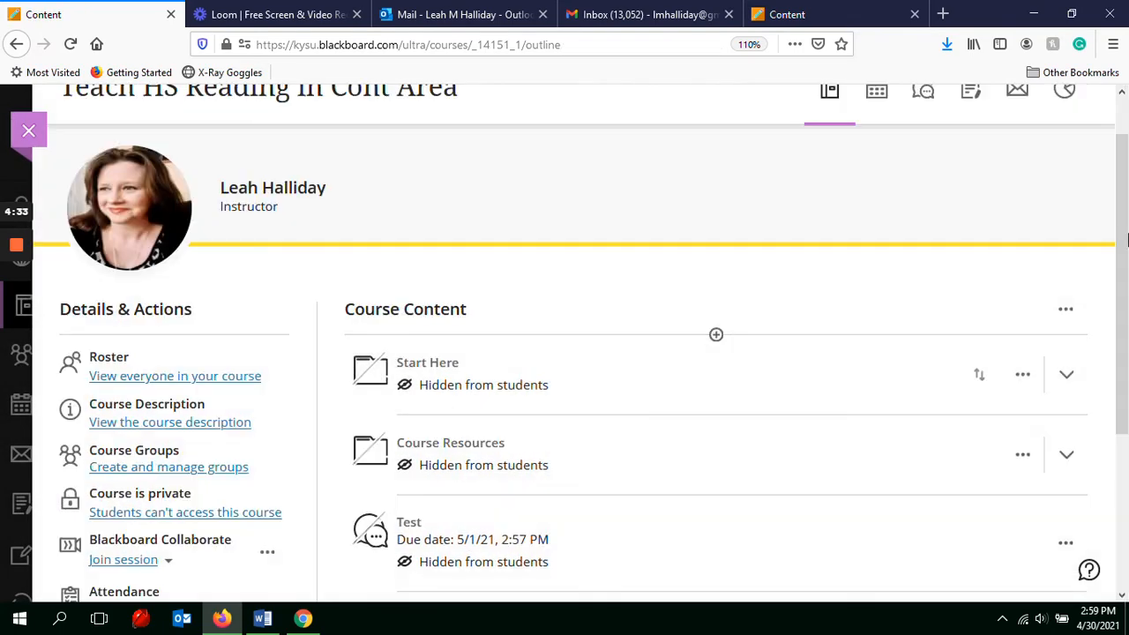
# - Create an assignment titled "DWG" below HAT in the course content
pyautogui.moveTo(1123, 227); pyautogui.dragTo(1122, 381)
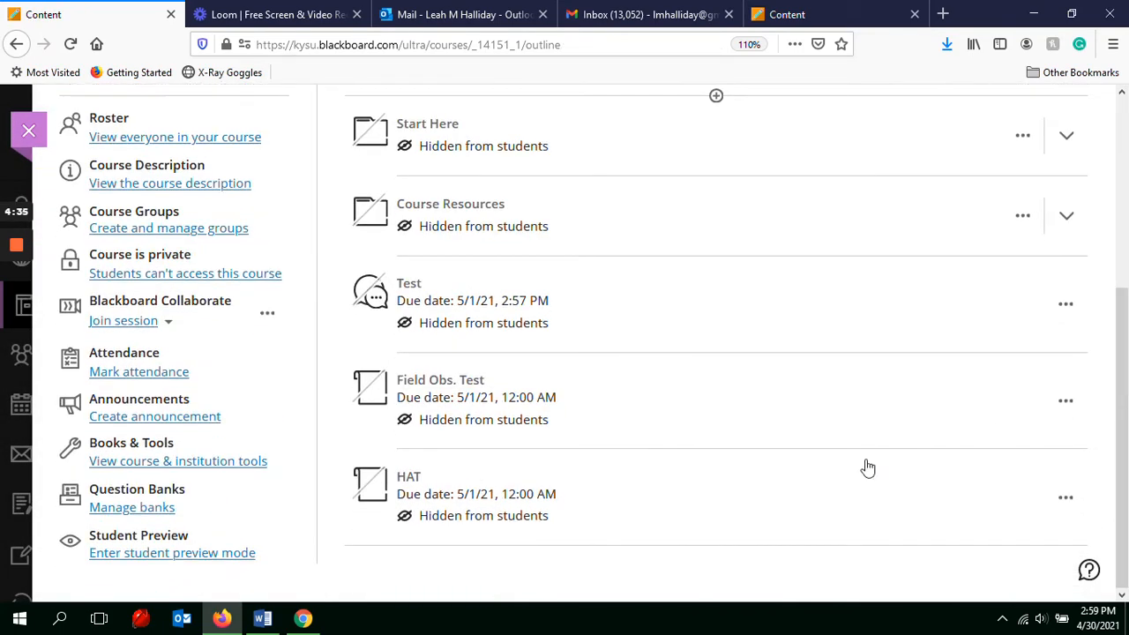
pyautogui.moveTo(715, 549)
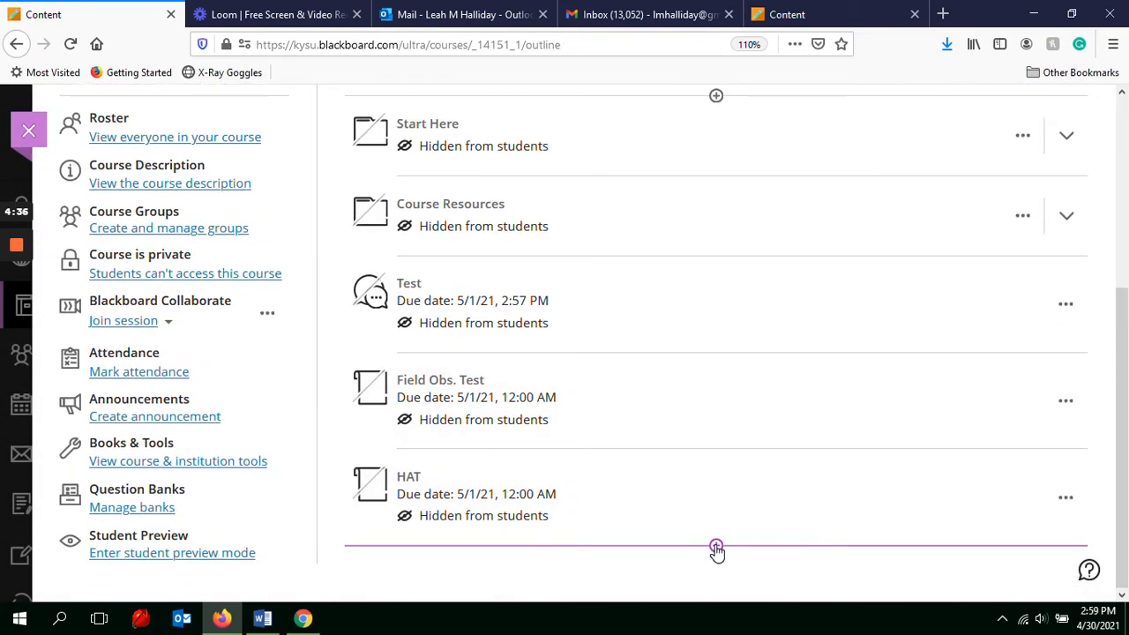
pyautogui.click(716, 547)
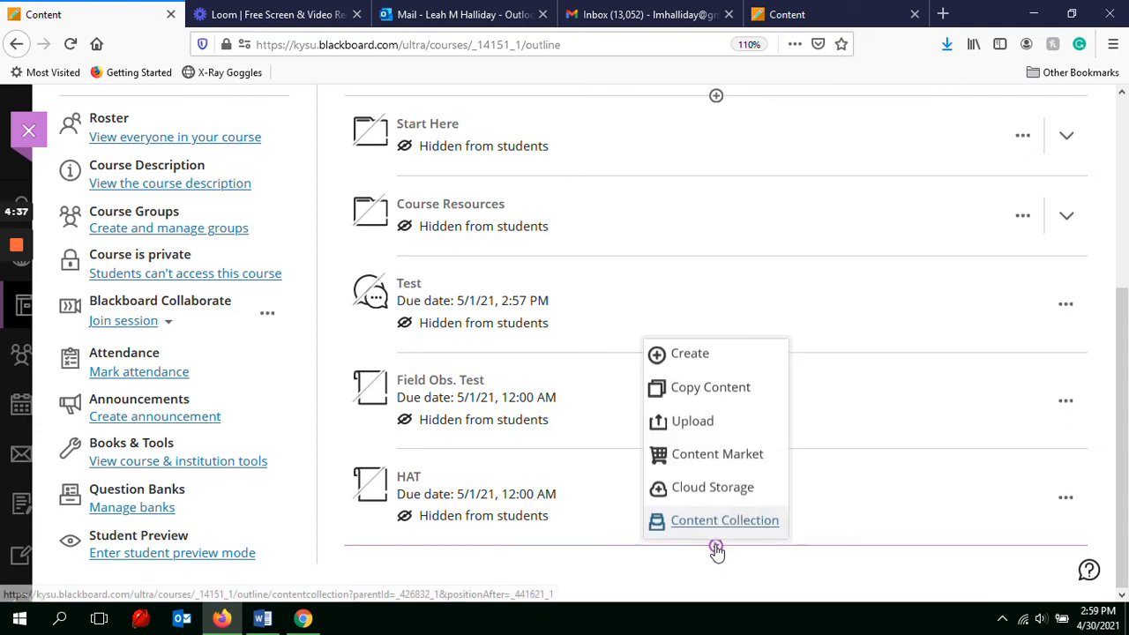
pyautogui.click(690, 354)
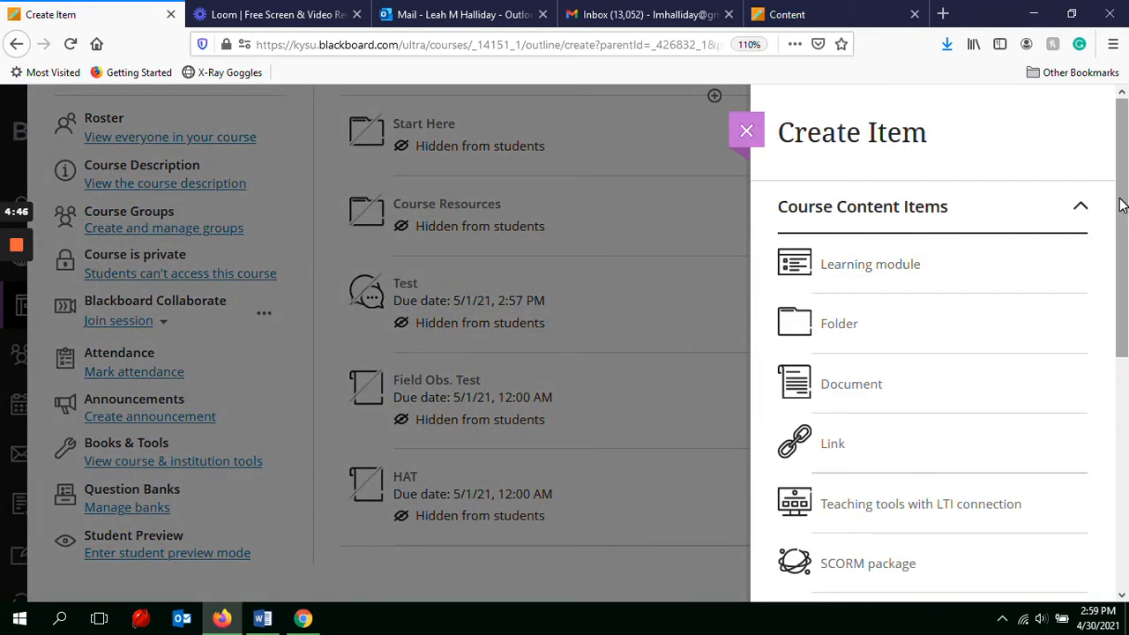
pyautogui.moveTo(1126, 213); pyautogui.dragTo(1127, 436)
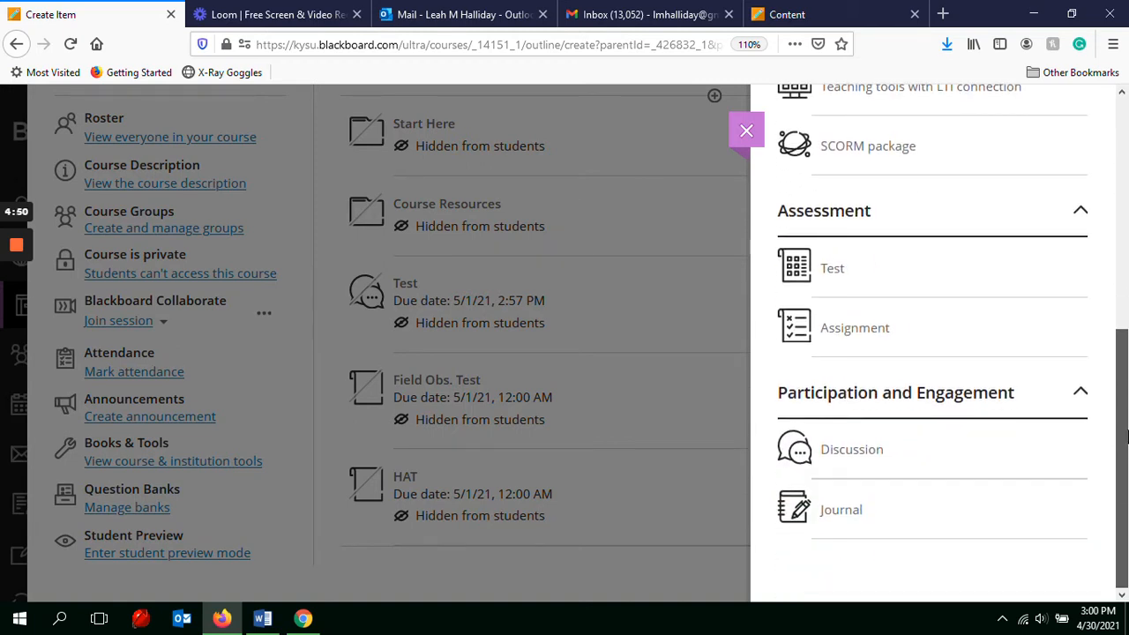
pyautogui.click(854, 334)
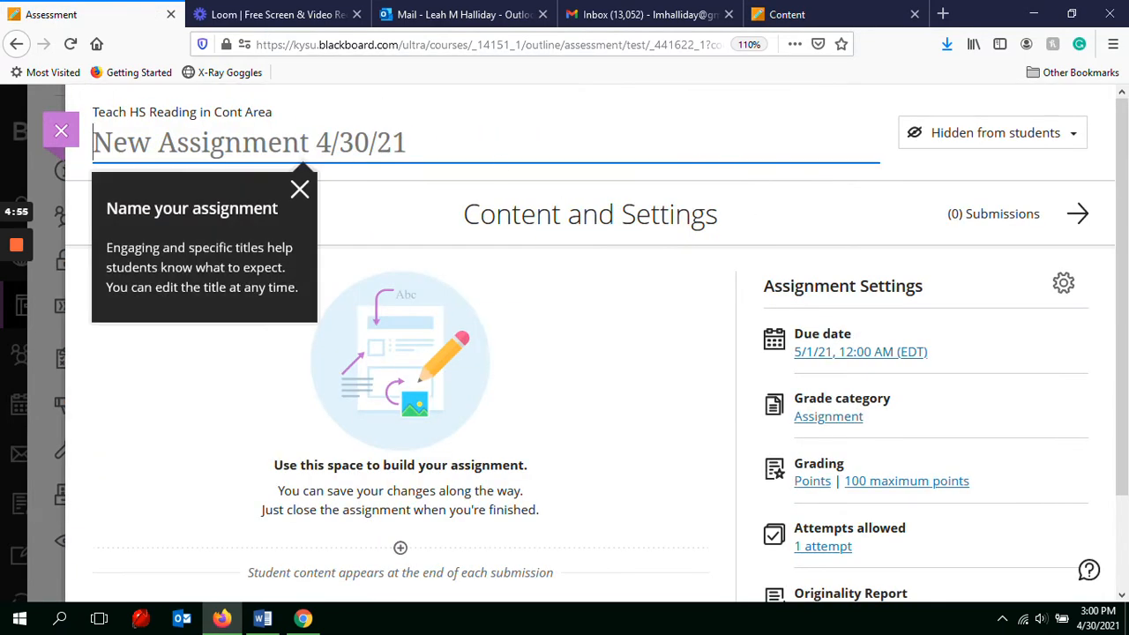
pyautogui.click(503, 141)
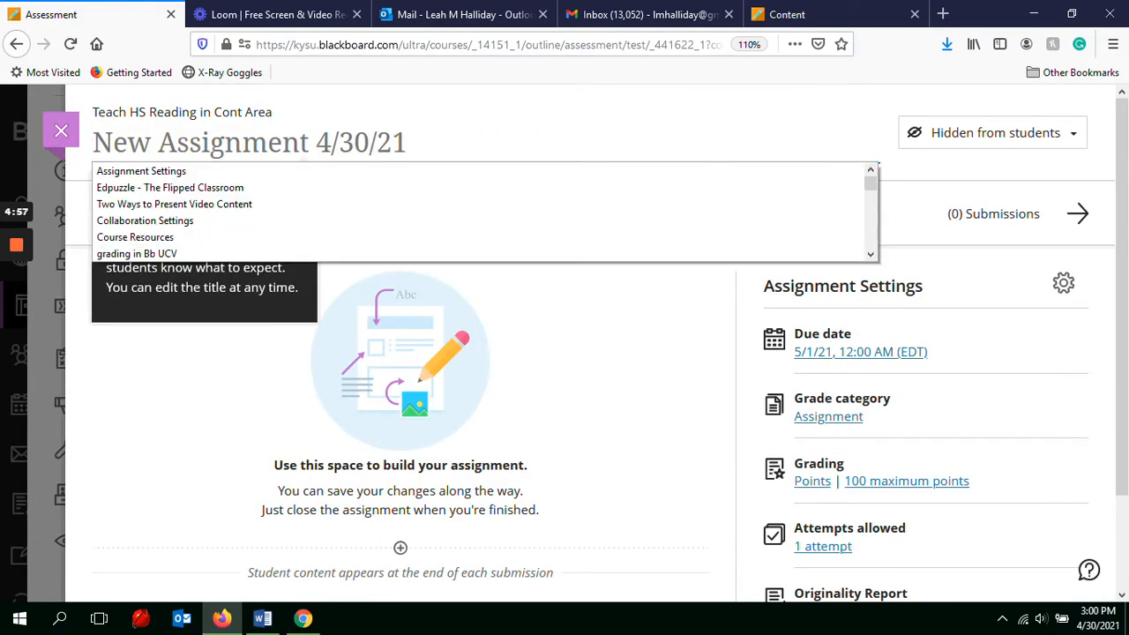
pyautogui.write('DWG')
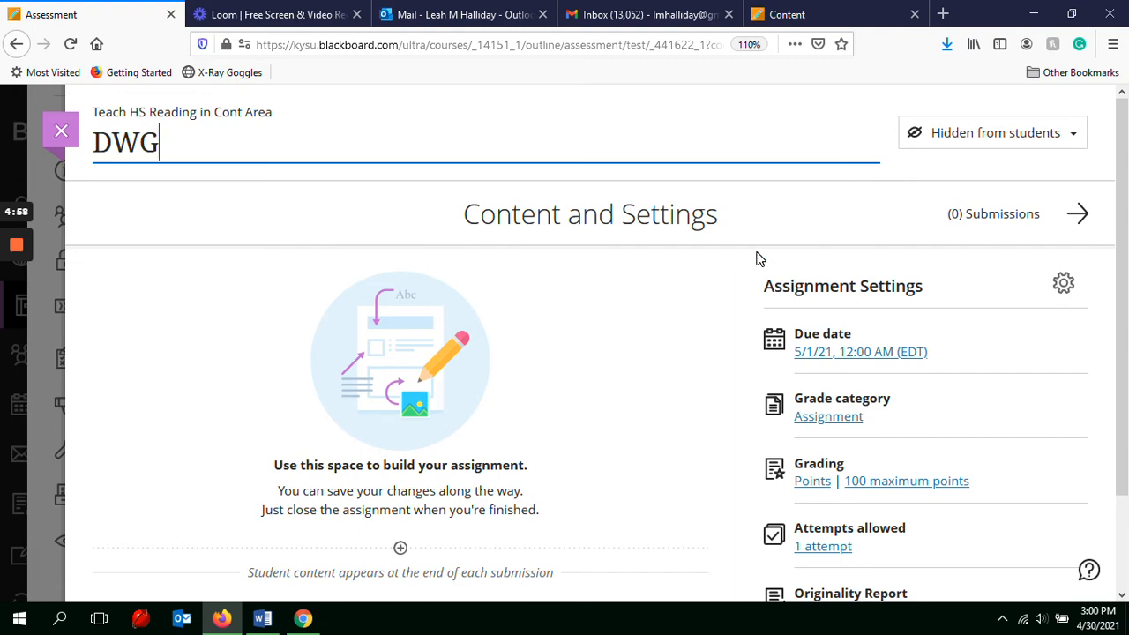
# - Set the DWG assignment's grade category to Disciplinary Reading & Writing Guides, save its settings and return to the course content
pyautogui.click(827, 422)
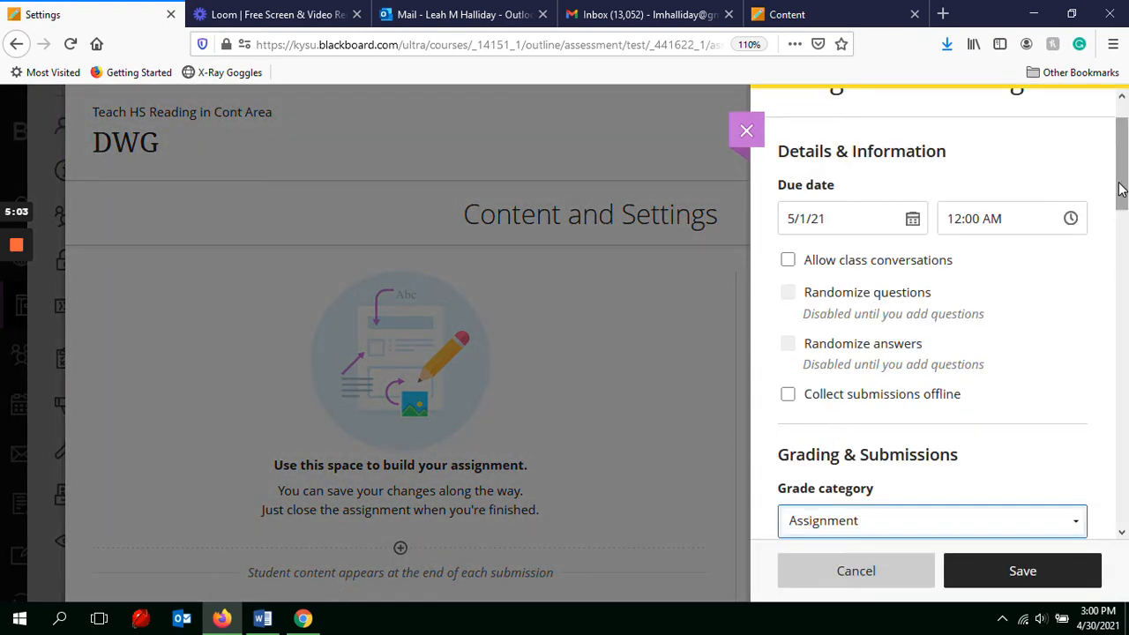
pyautogui.scroll(-3, 1057, 393)
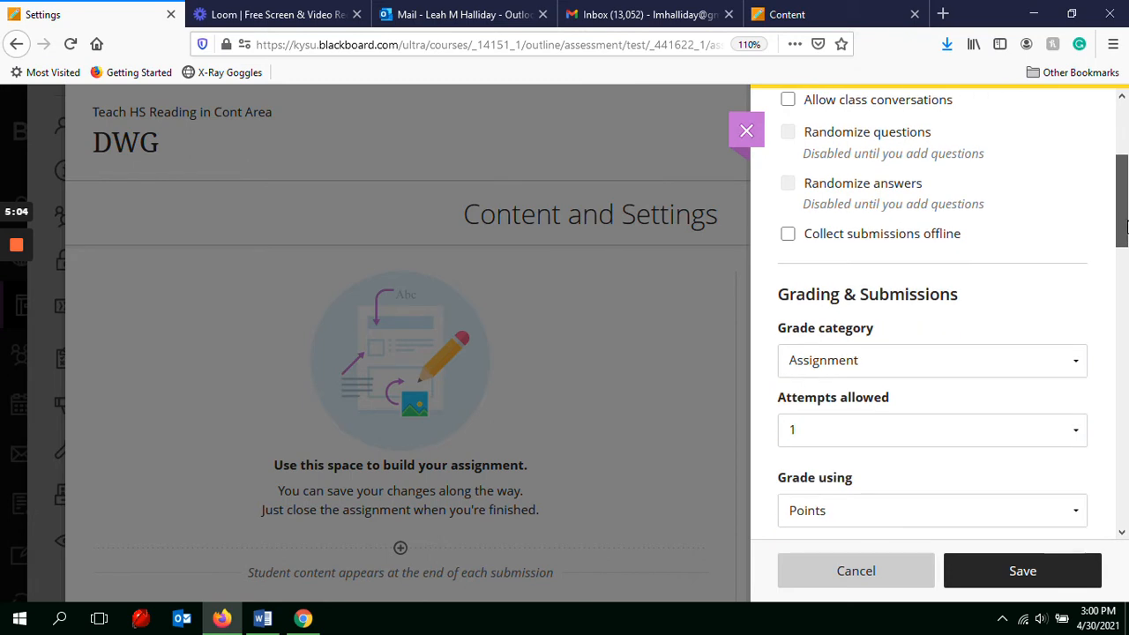
pyautogui.click(1077, 366)
pyautogui.click(966, 417)
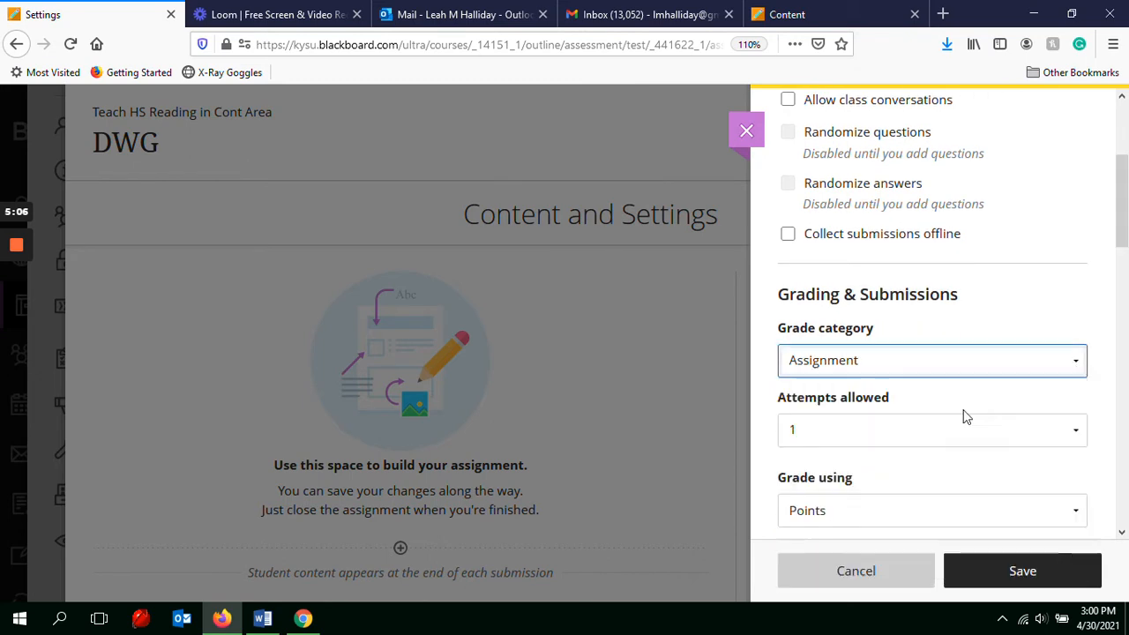
pyautogui.moveTo(998, 407); pyautogui.dragTo(882, 540)
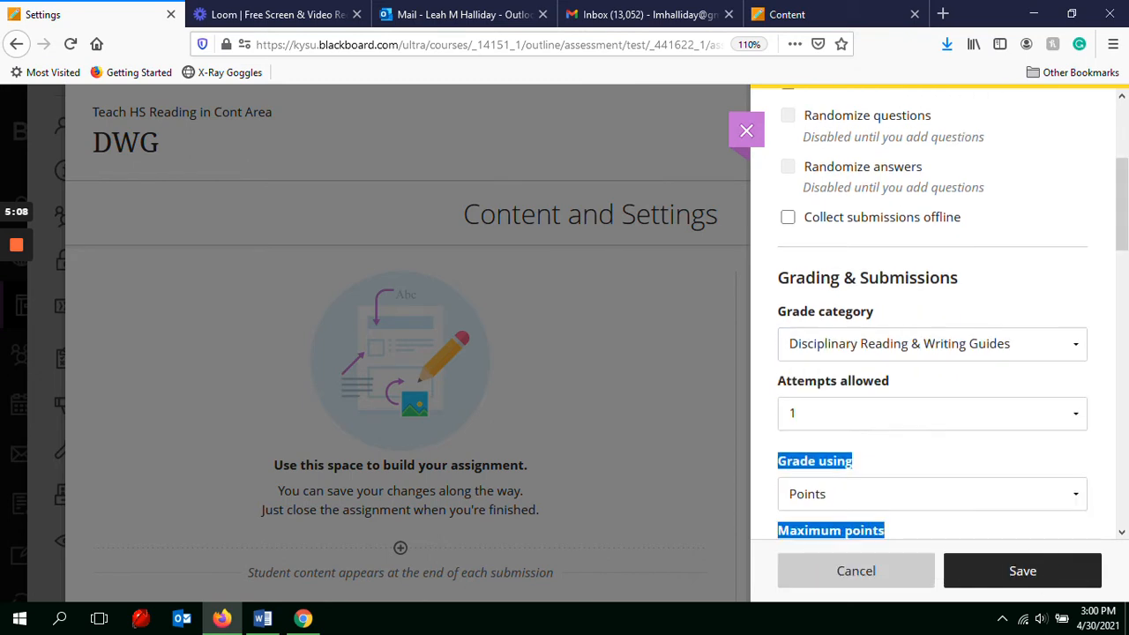
pyautogui.click(1043, 574)
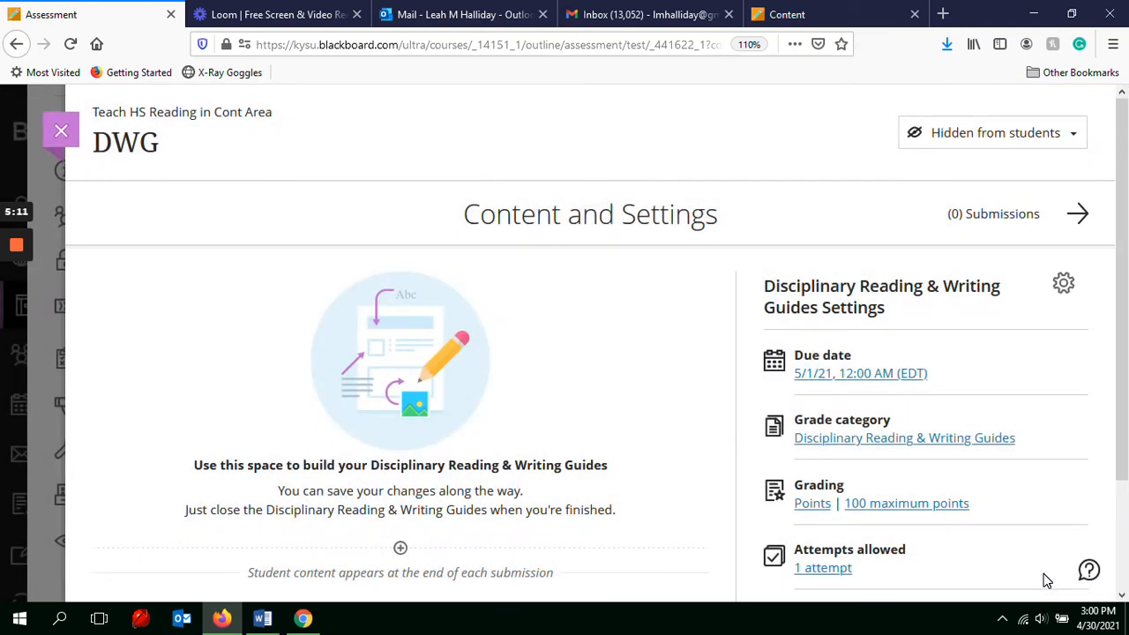
pyautogui.click(60, 133)
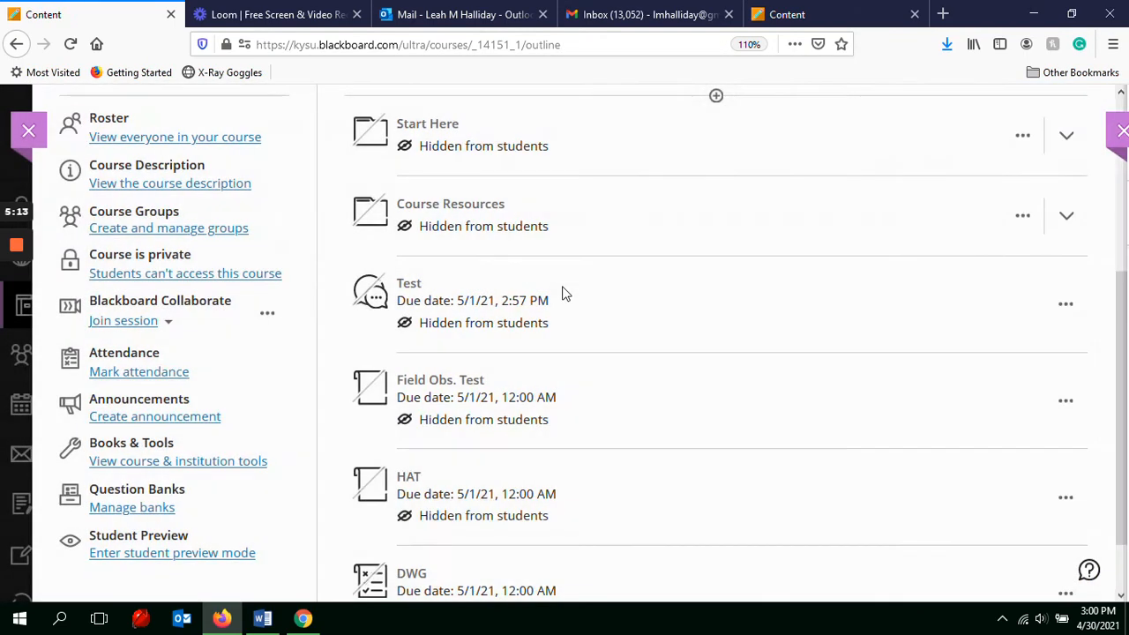
# - Review the items in the course content and open the course's gradebook
pyautogui.scroll(3, 562, 295)
pyautogui.moveTo(1125, 256); pyautogui.dragTo(1126, 448)
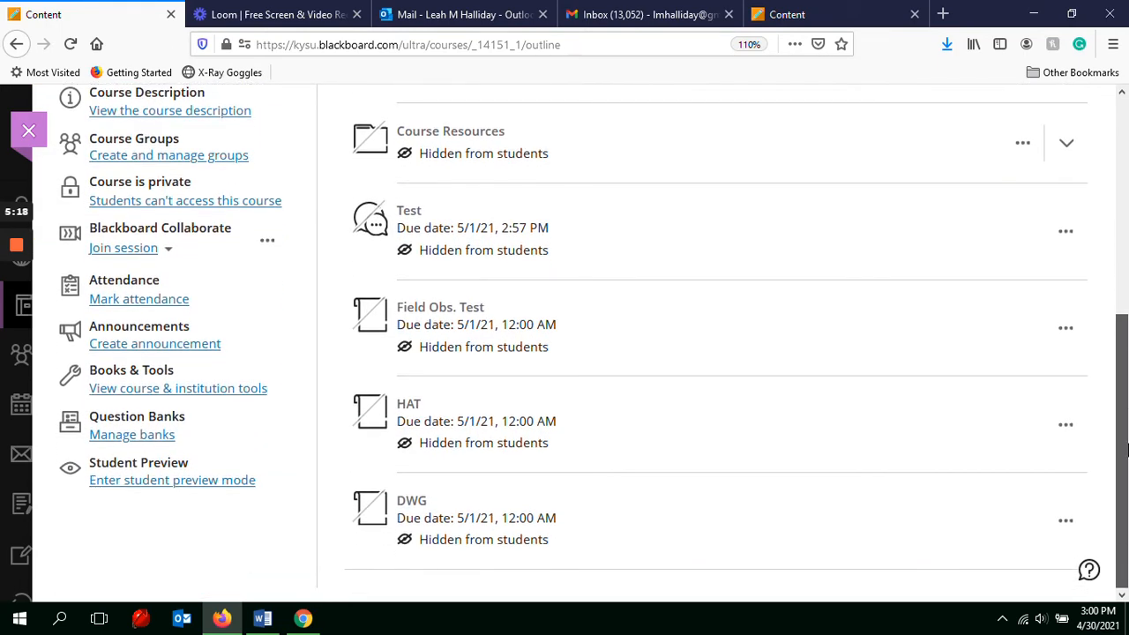
pyautogui.scroll(5, 1126, 450)
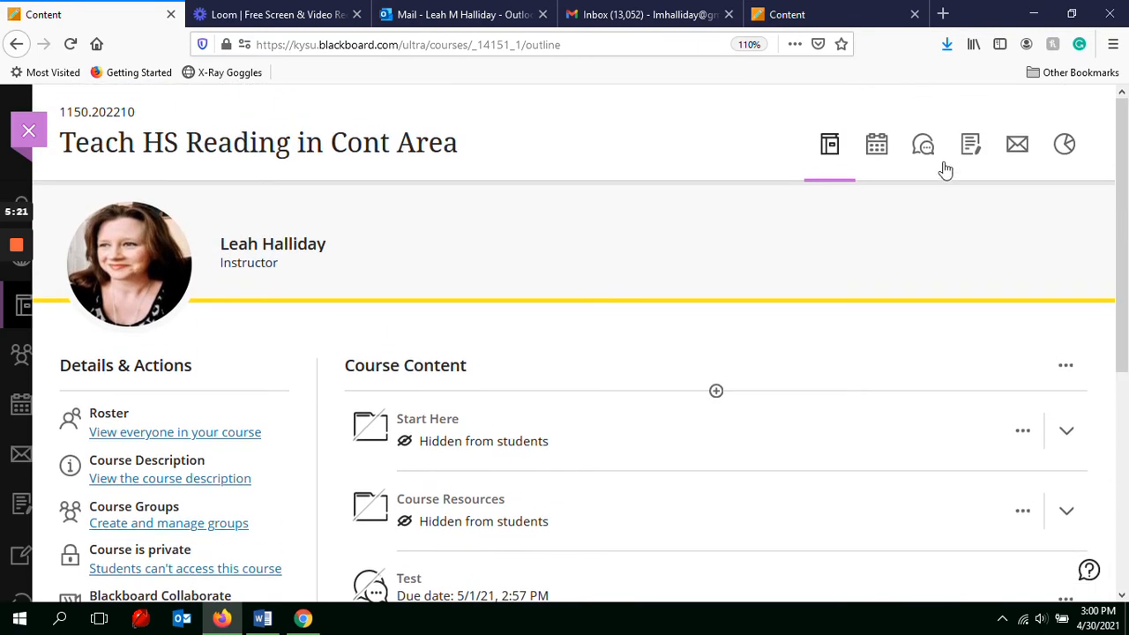
pyautogui.click(971, 150)
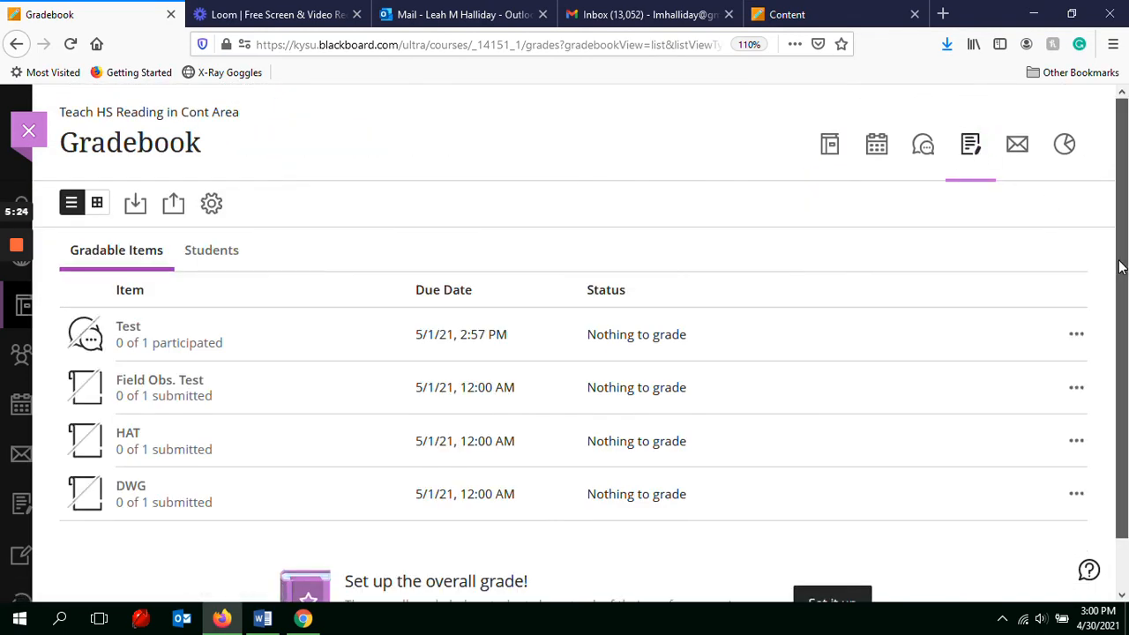
# - Open the overall grade setup from the gradebook and set it to be calculated by grade category weights
pyautogui.scroll(-2, 1121, 267)
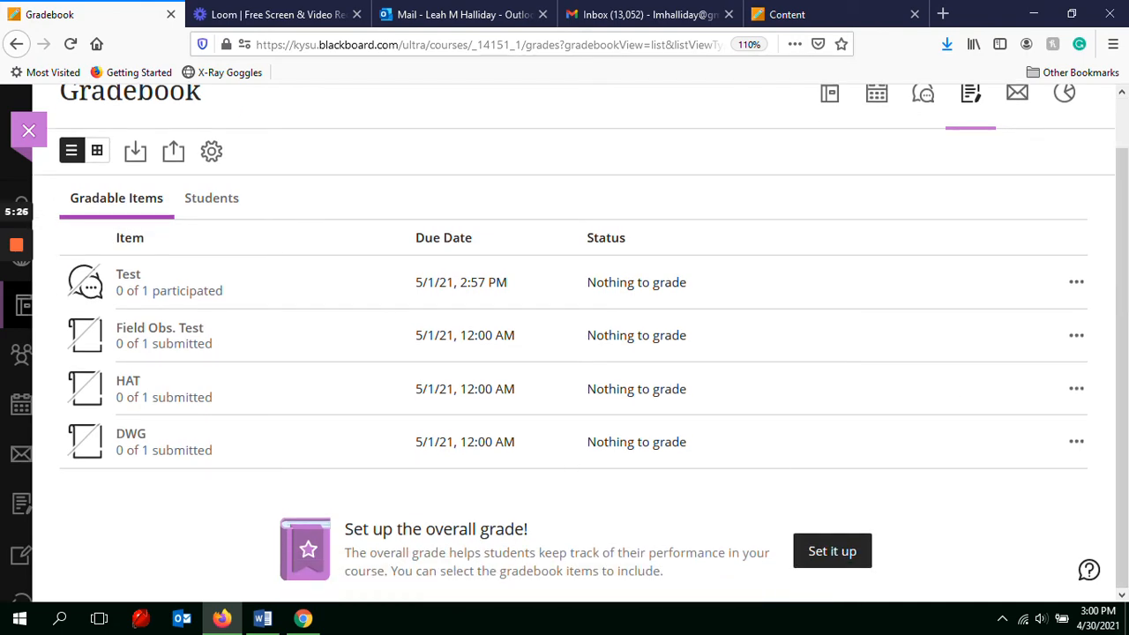
pyautogui.click(834, 554)
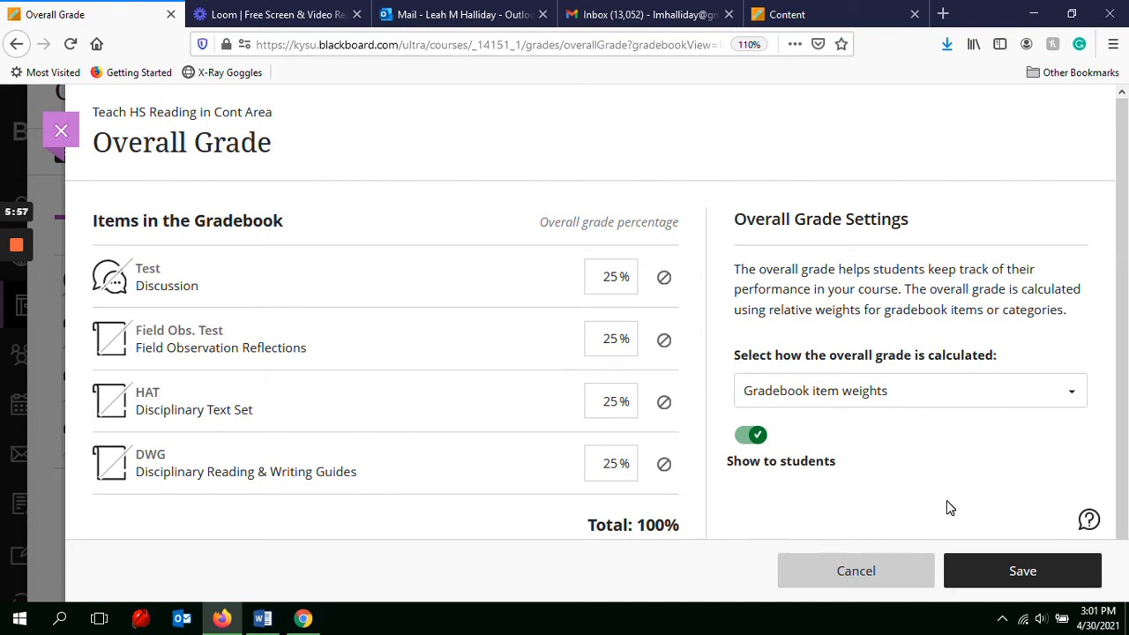
pyautogui.click(1072, 395)
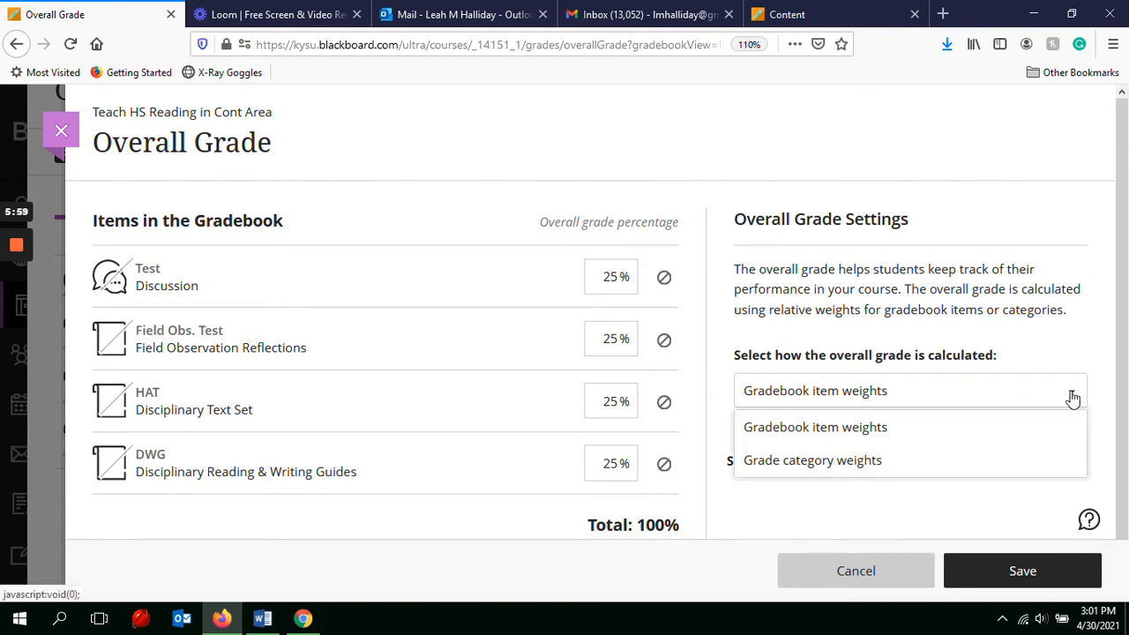
pyautogui.click(870, 463)
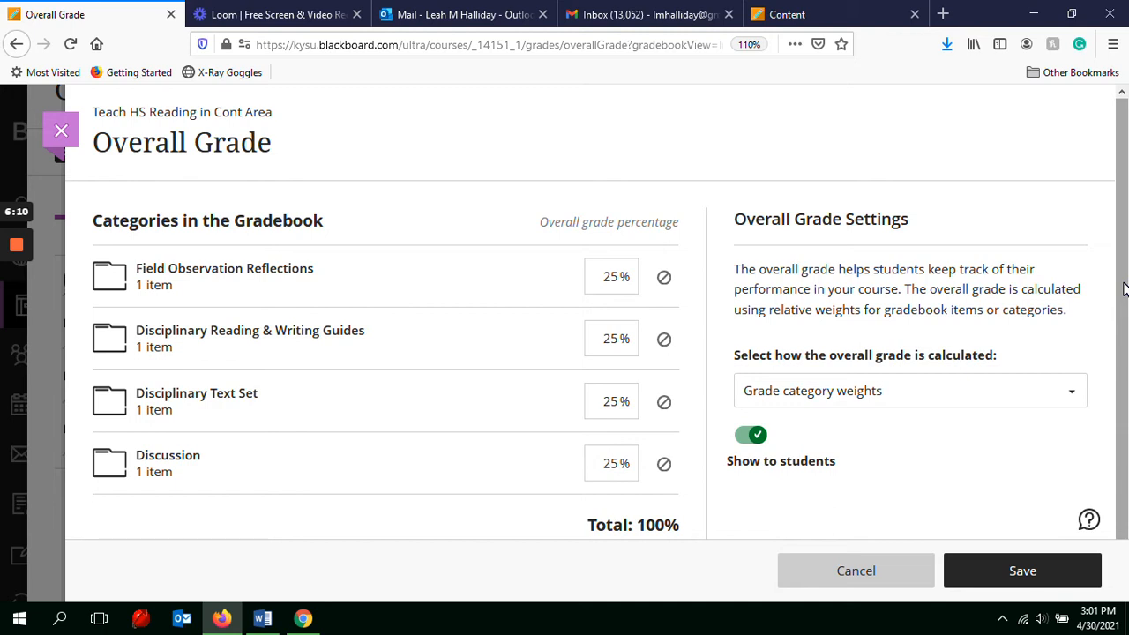
# - Set the overall grade percentages of Field Observation Reflections to 20% and Disciplinary Reading & Writing Guides to 30%
pyautogui.scroll(-1, 1125, 335)
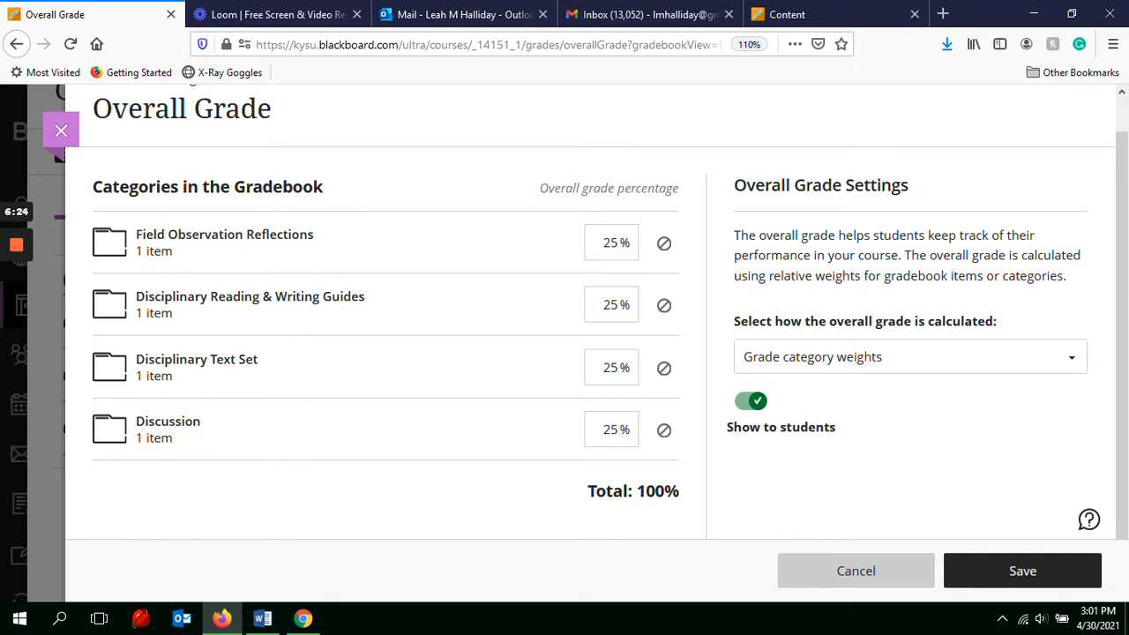
pyautogui.doubleClick(610, 243)
pyautogui.write('20')
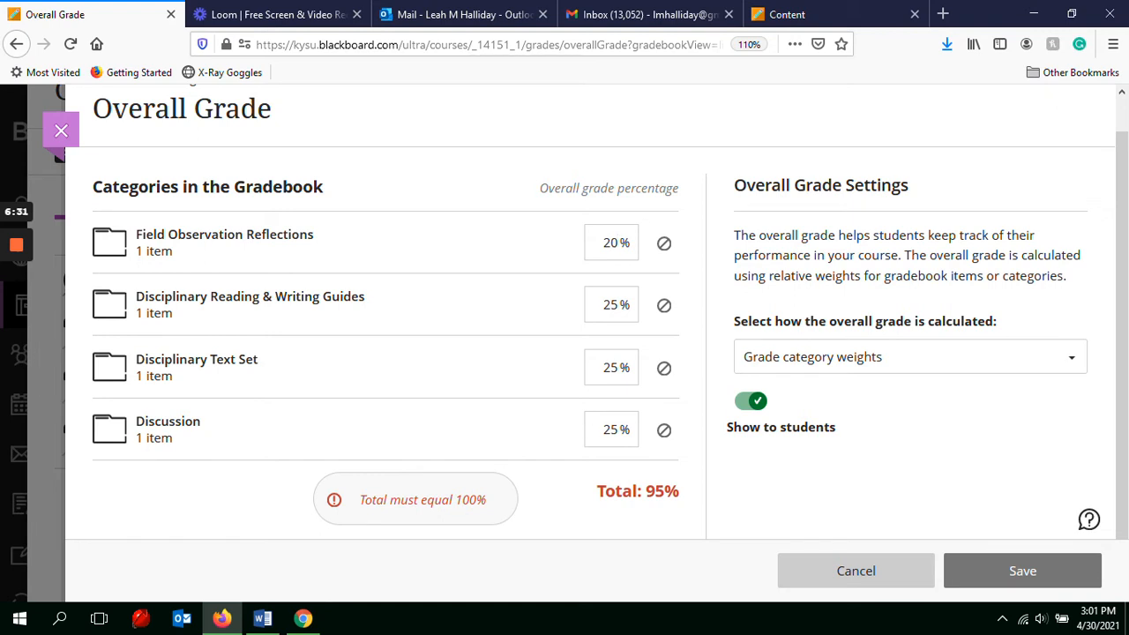
pyautogui.press('Tab')
pyautogui.write('20')
pyautogui.press('Left')
pyautogui.press('BackSpace')
pyautogui.write('3')
pyautogui.press('Tab')
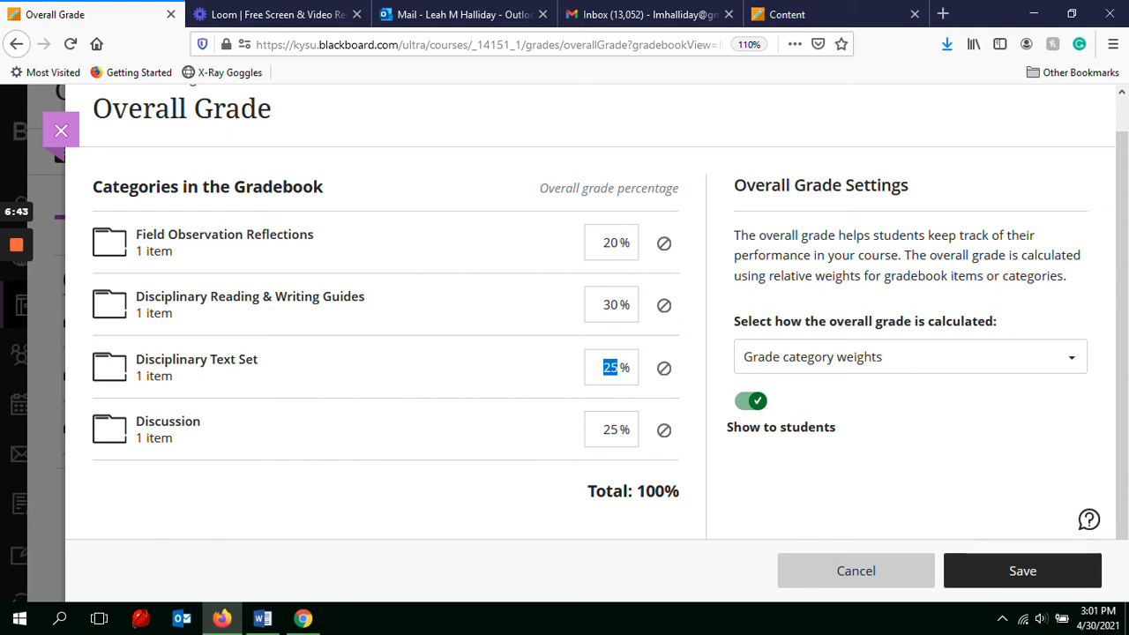
# - Set Disciplinary Text Set to 30% and Discussion to 20%, save the overall grade and return to the gradebook
pyautogui.write('20')
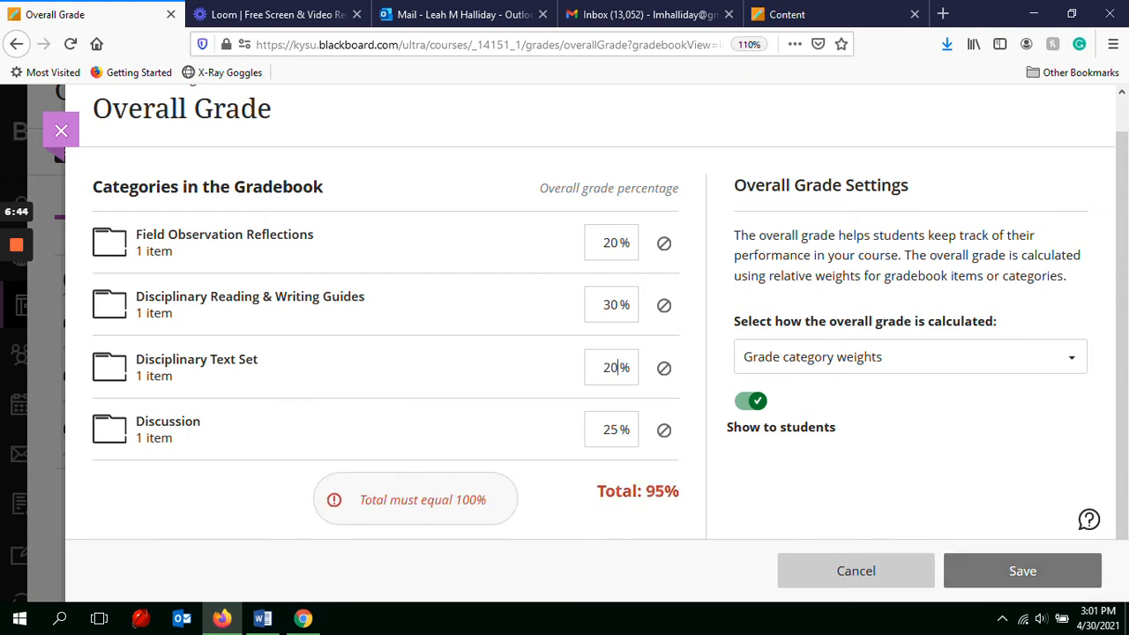
pyautogui.press('Tab')
pyautogui.write('20')
pyautogui.hotkey('shift', 'Tab')
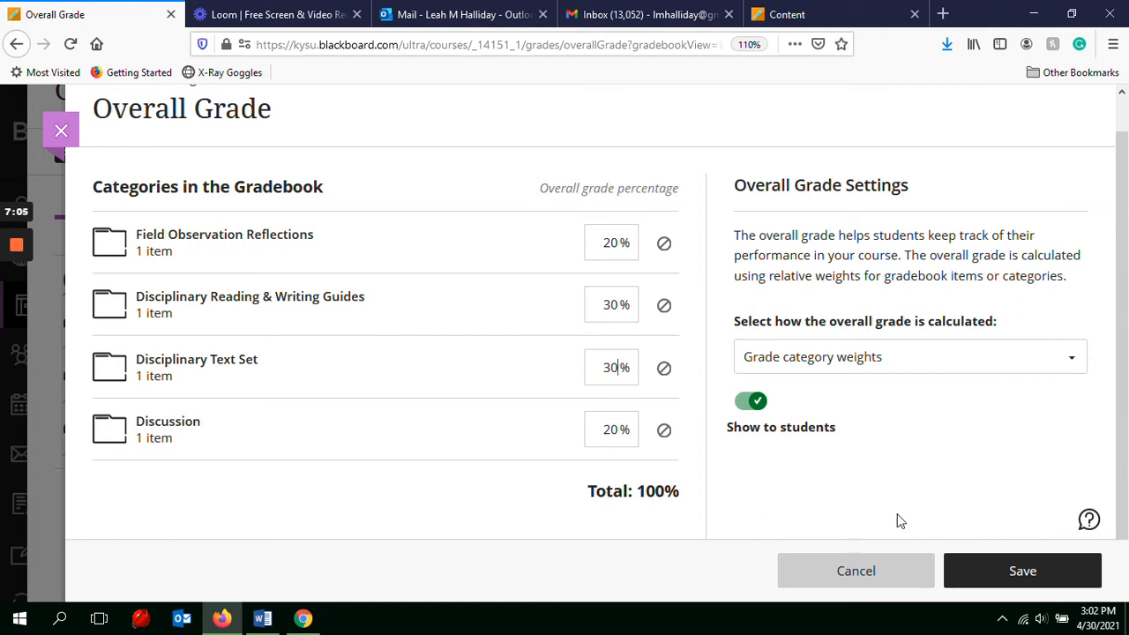
pyautogui.click(1015, 571)
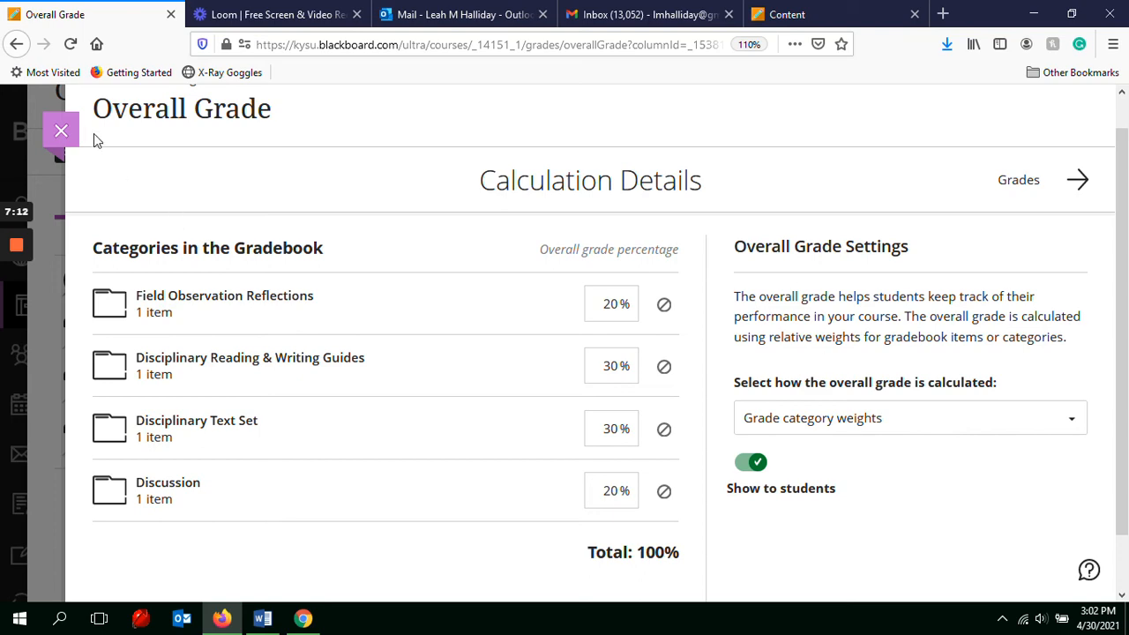
pyautogui.click(62, 132)
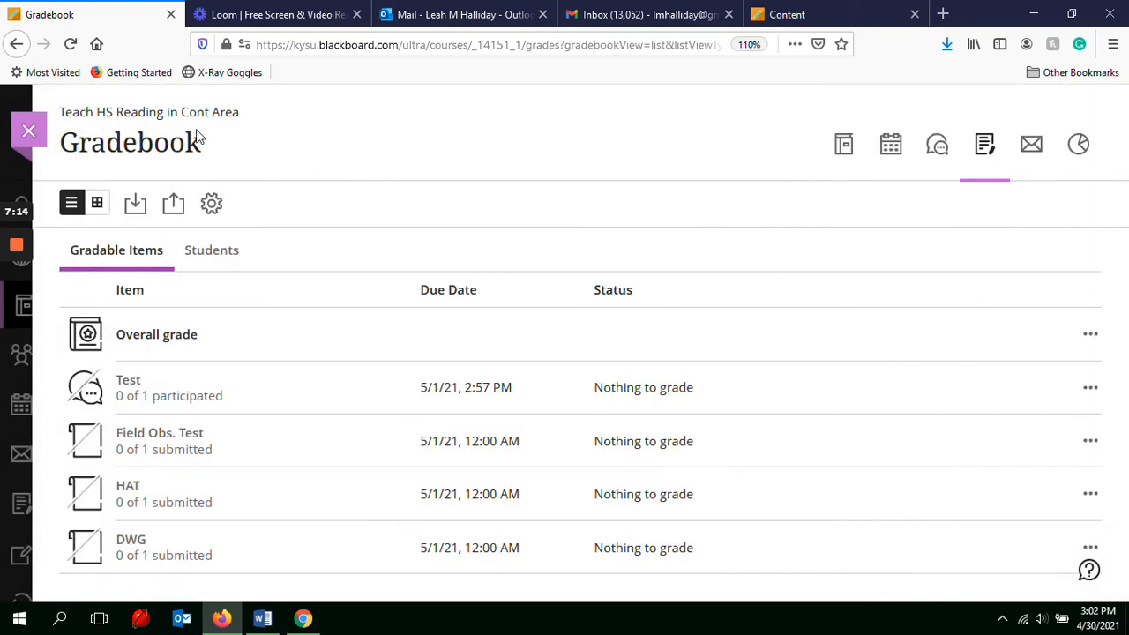
# - Leave the gradebook, reopen the Teach HS Reading in Cont Area course and review the items in its course content
pyautogui.click(29, 133)
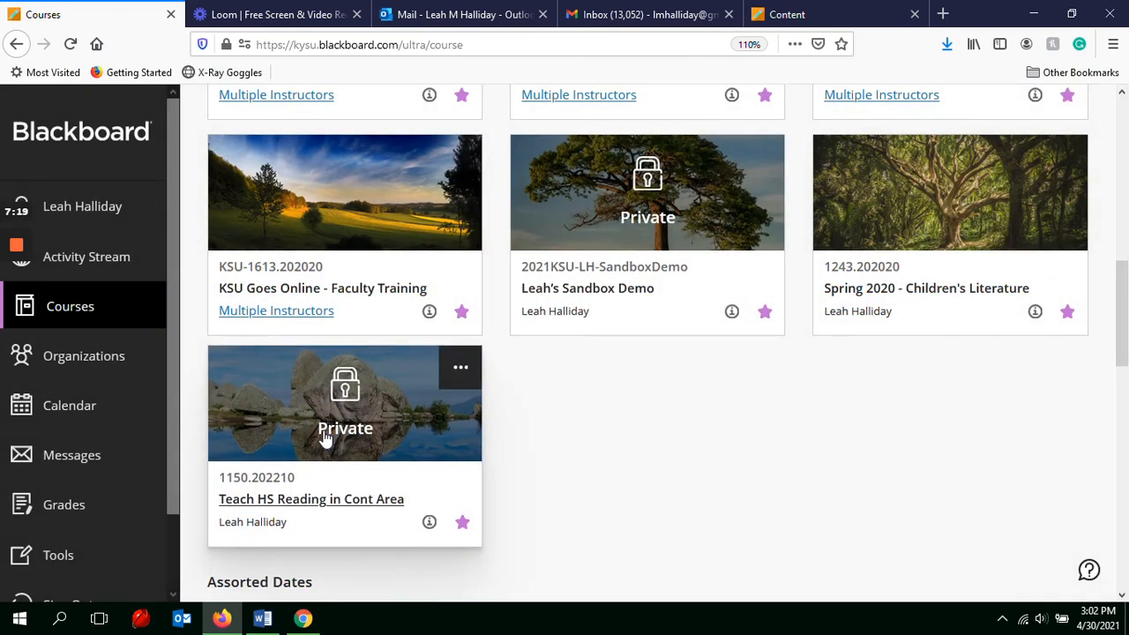
pyautogui.click(325, 438)
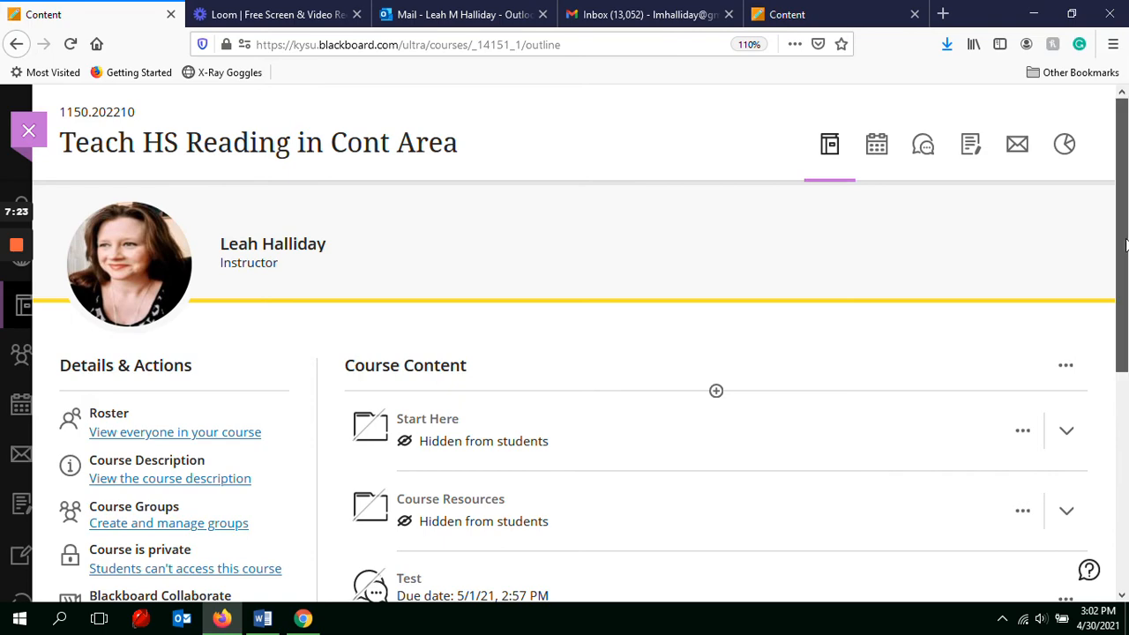
pyautogui.moveTo(1126, 245); pyautogui.dragTo(1124, 391)
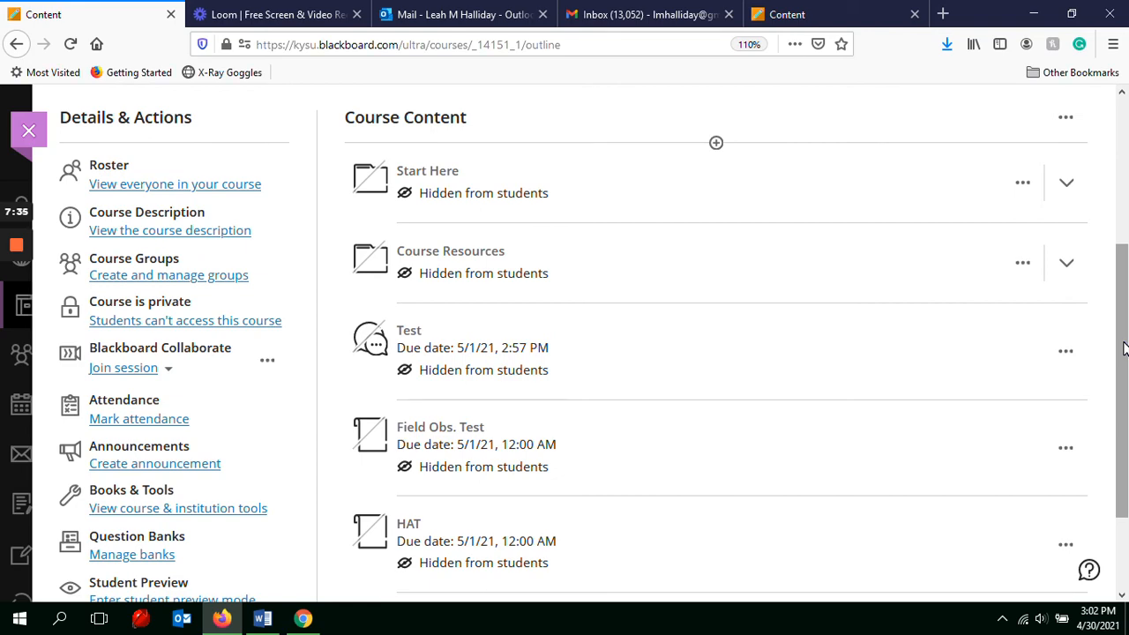
pyautogui.moveTo(1123, 348); pyautogui.dragTo(1124, 388)
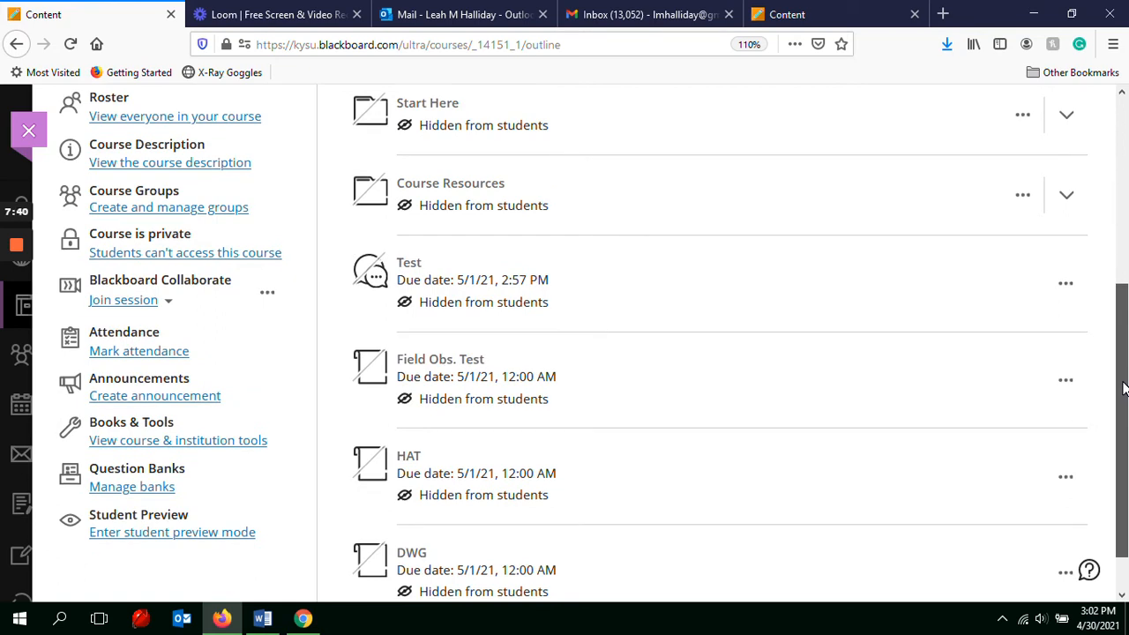
pyautogui.moveTo(1125, 388); pyautogui.dragTo(1127, 217)
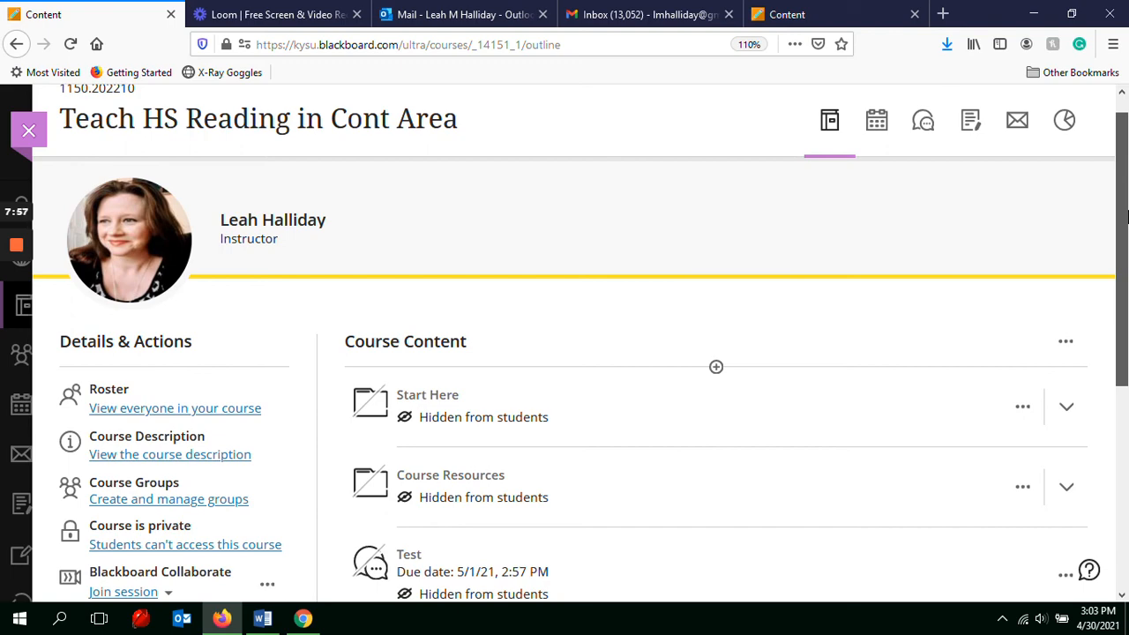
pyautogui.moveTo(1127, 216)
pyautogui.mouseDown()
pyautogui.moveTo(1127, 358)
pyautogui.moveTo(1127, 198)
pyautogui.mouseUp()
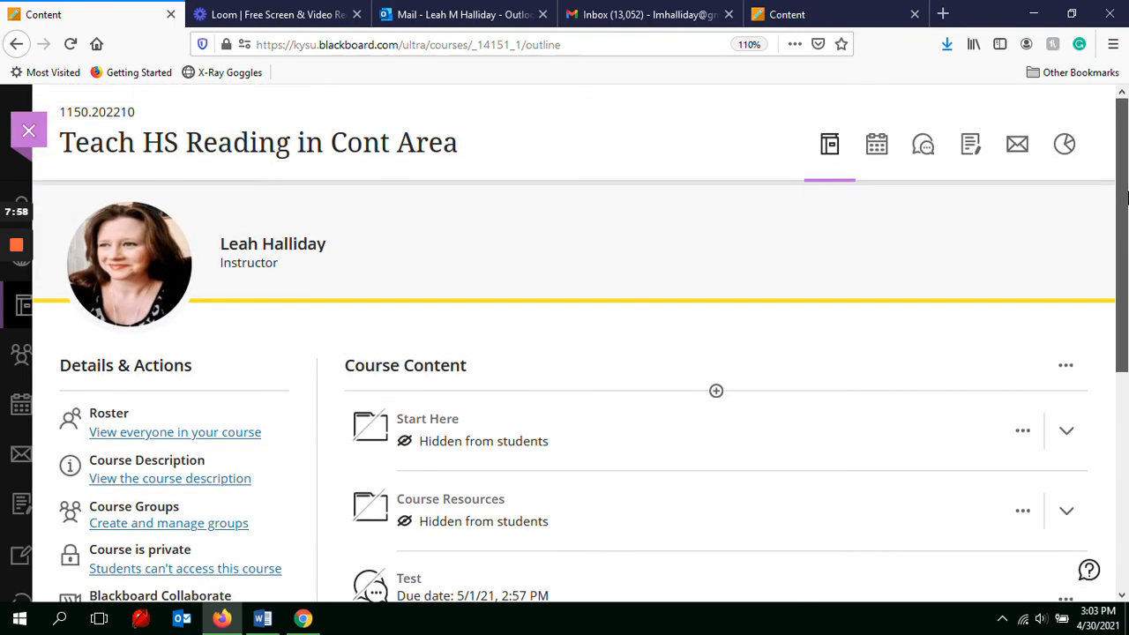
# - Add a new item below DWG in the course's gradebook and title it "In Class Presentations"
pyautogui.click(971, 147)
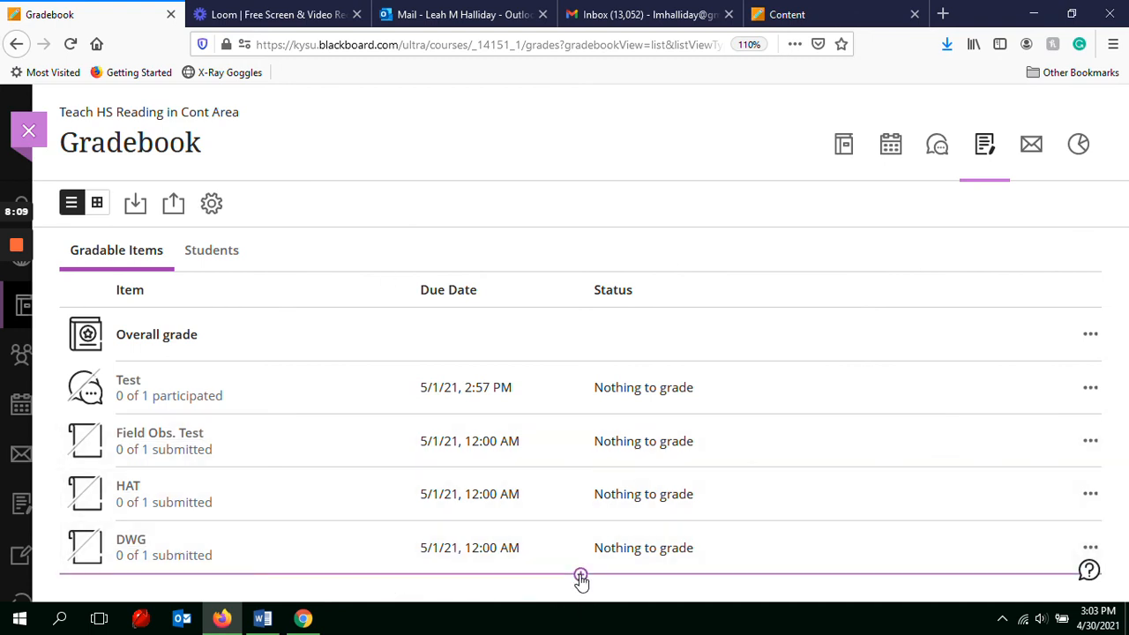
pyautogui.click(581, 576)
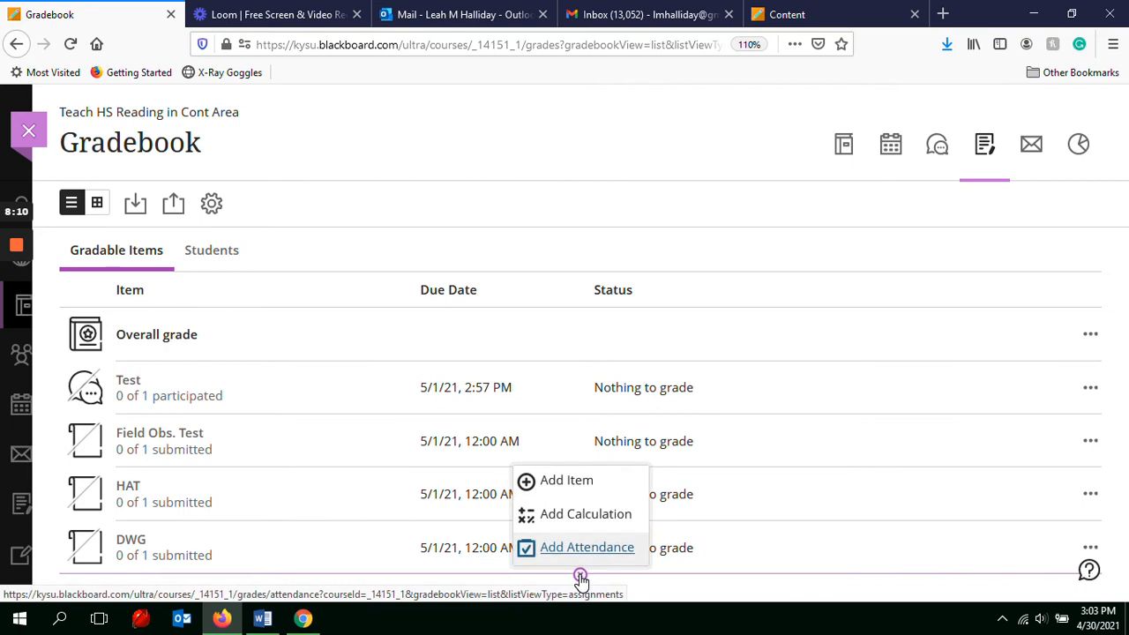
pyautogui.click(570, 481)
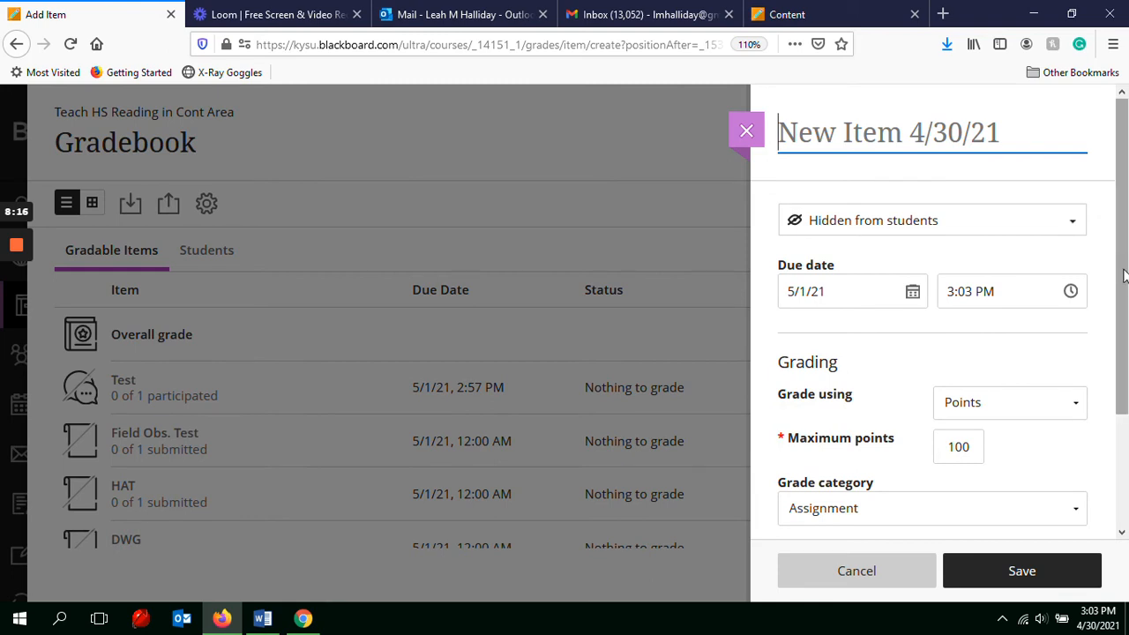
pyautogui.moveTo(1125, 273)
pyautogui.mouseDown()
pyautogui.moveTo(1124, 382)
pyautogui.moveTo(1123, 284)
pyautogui.mouseUp()
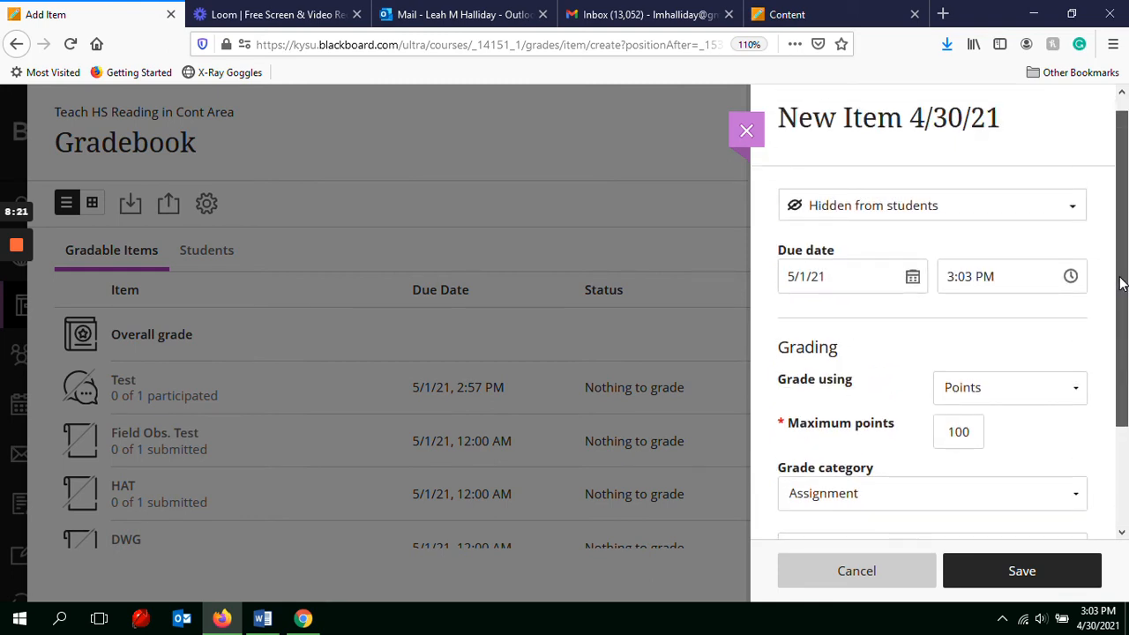
pyautogui.moveTo(1124, 283); pyautogui.dragTo(1119, 251)
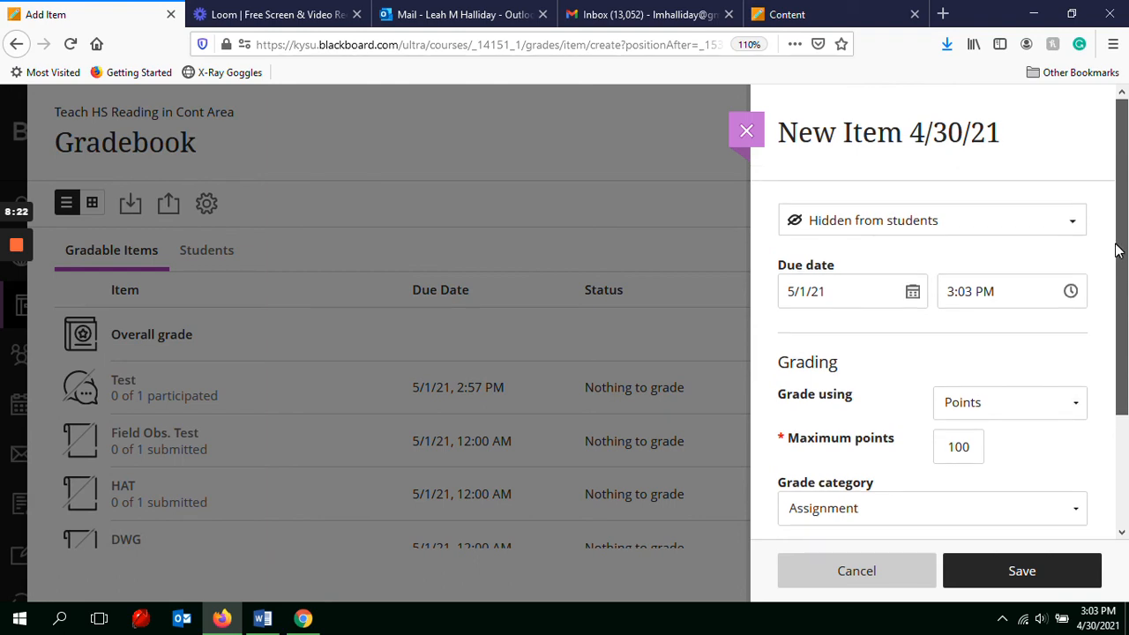
pyautogui.click(856, 137)
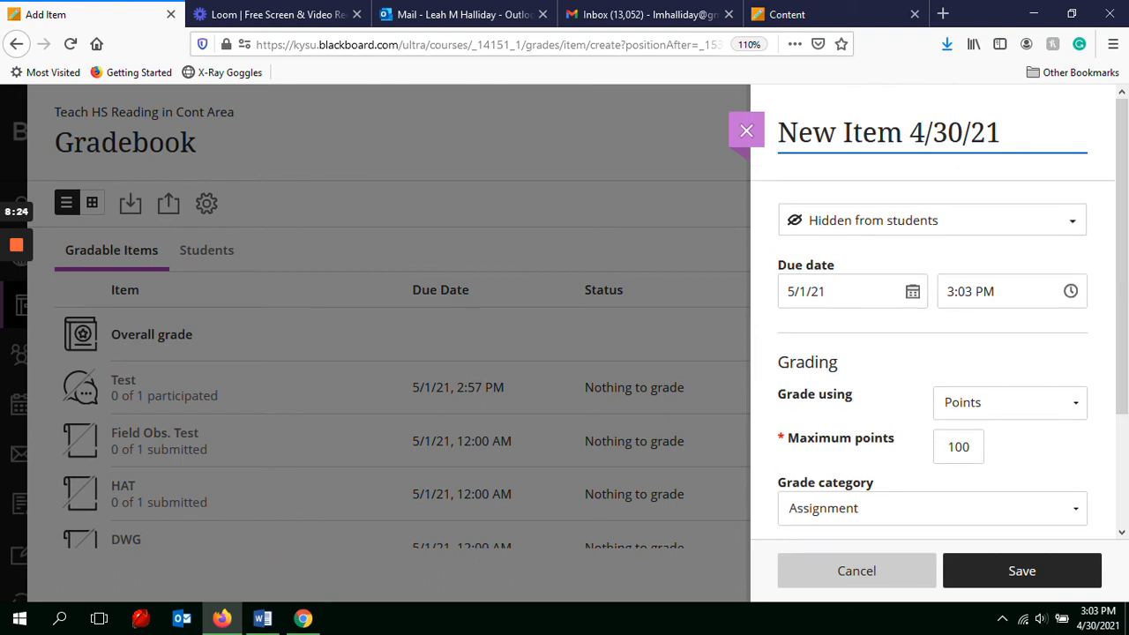
pyautogui.hotkey('ctrl', 'a')
pyautogui.write('In')
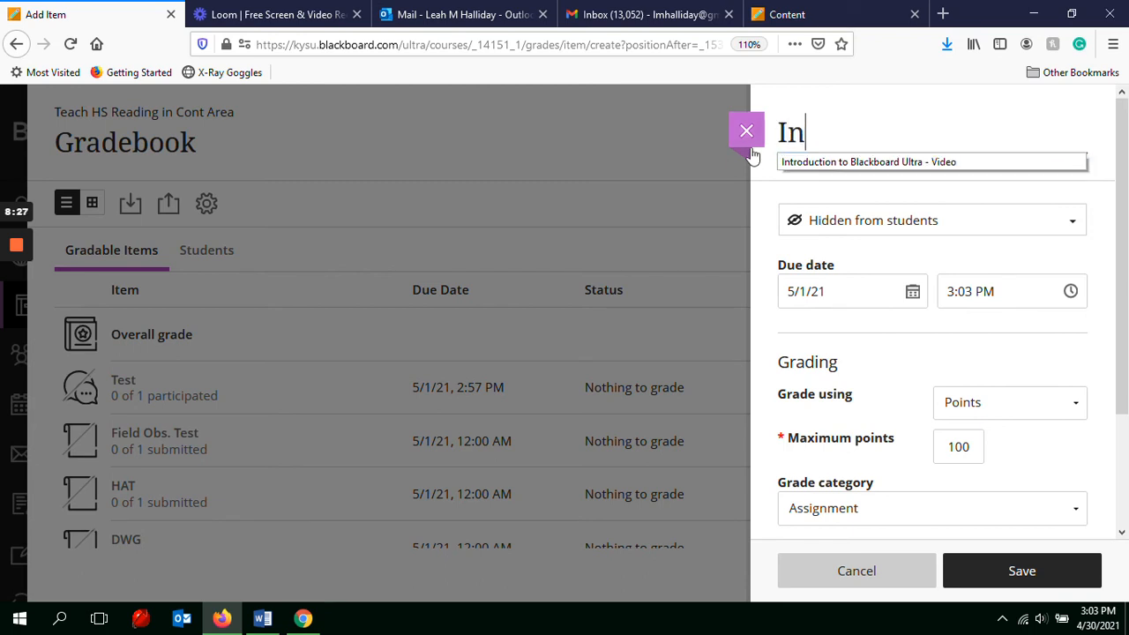
pyautogui.write(' Class Presenatti')
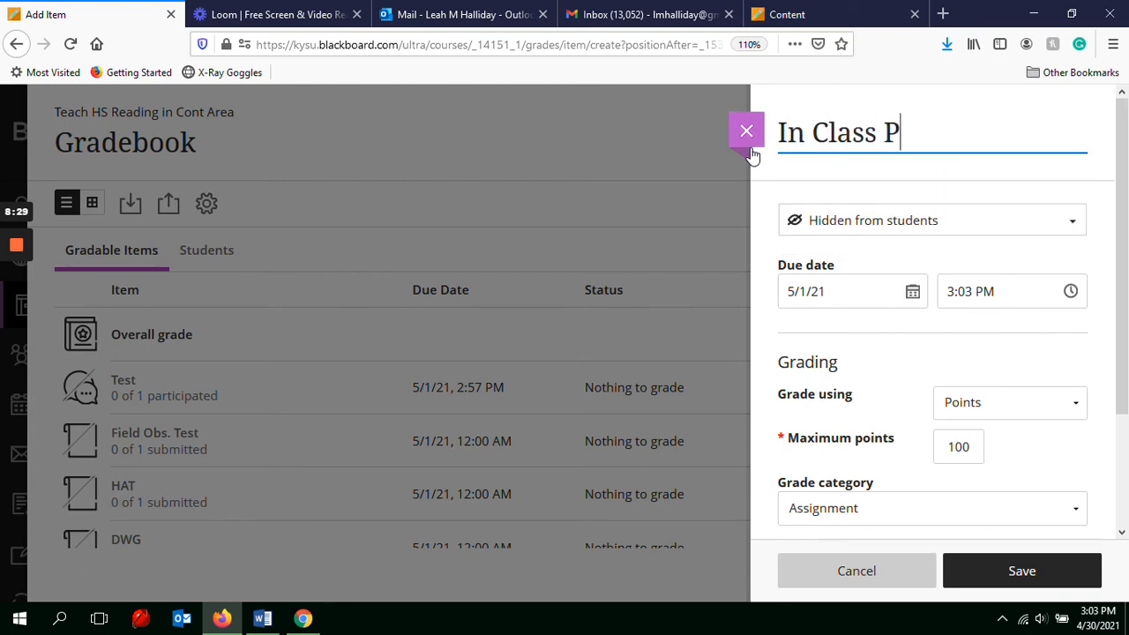
pyautogui.press('BackSpace')
pyautogui.press('BackSpace')
pyautogui.press('BackSpace')
pyautogui.press('BackSpace')
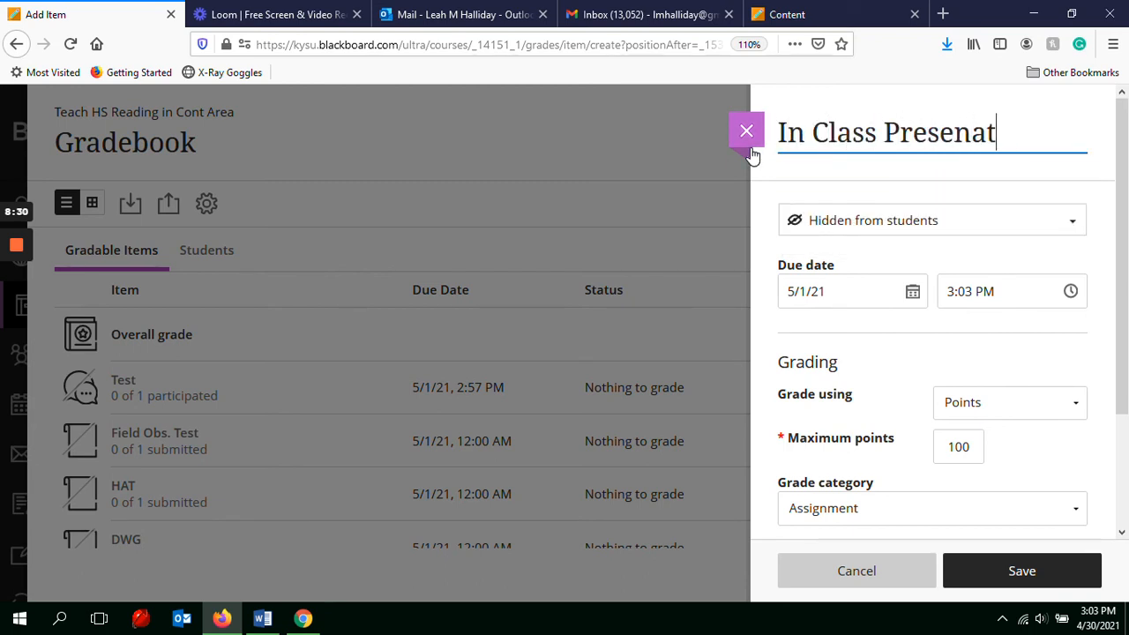
pyautogui.write('tations')
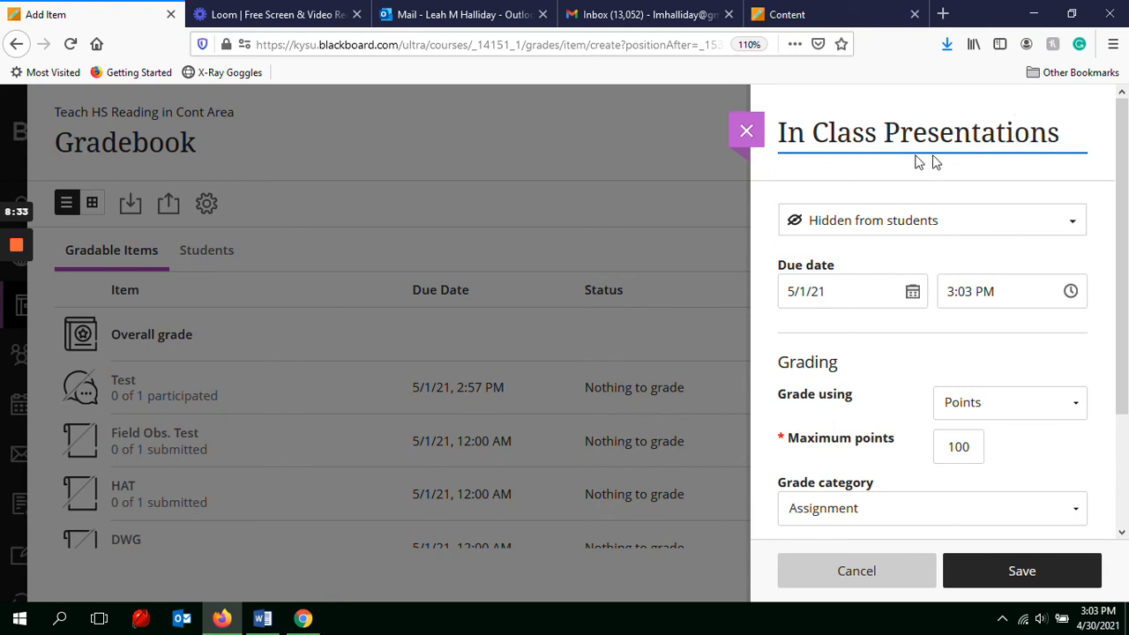
# - Set the new gradebook item's grade category to Disciplinary Reading & Writing Guides and save the item
pyautogui.click(1123, 227)
pyautogui.scroll(-3, 1123, 227)
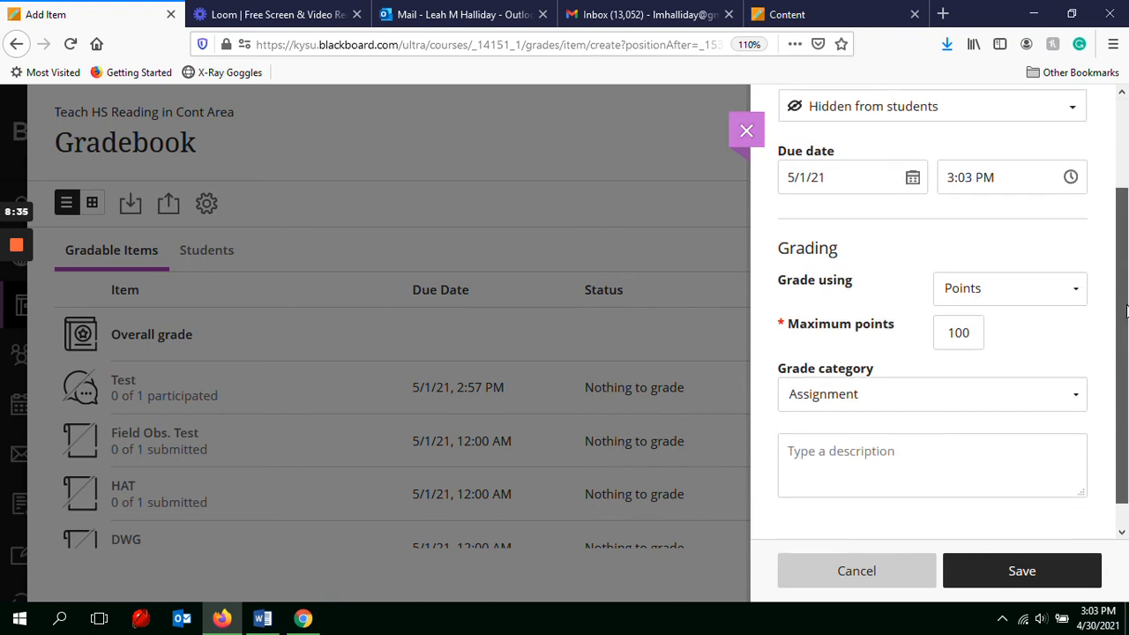
pyautogui.click(1078, 399)
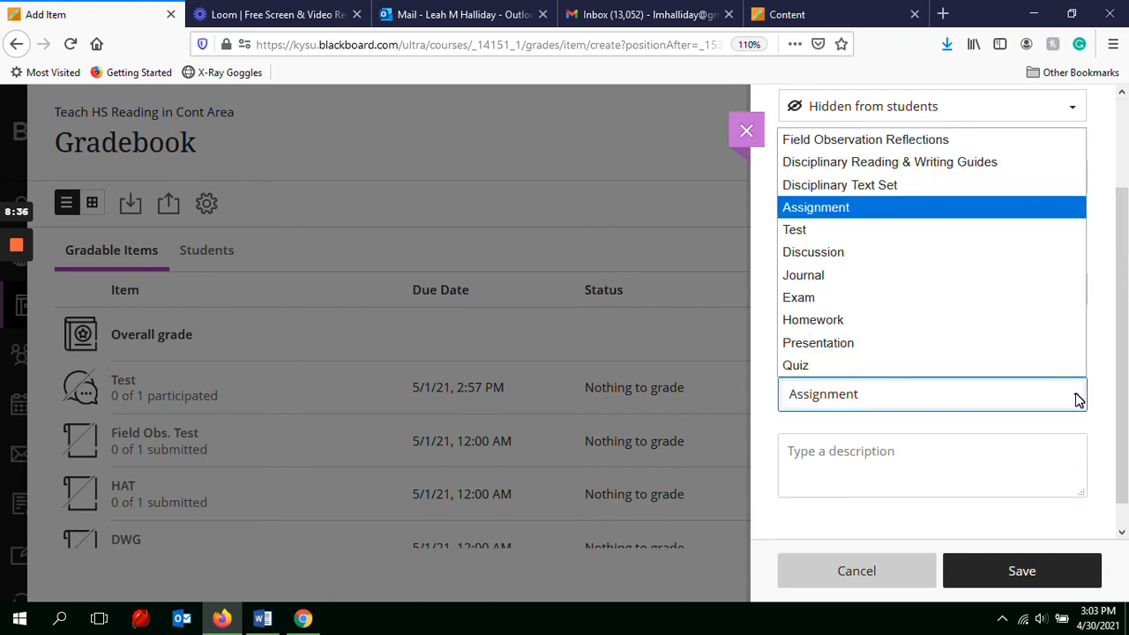
pyautogui.click(936, 170)
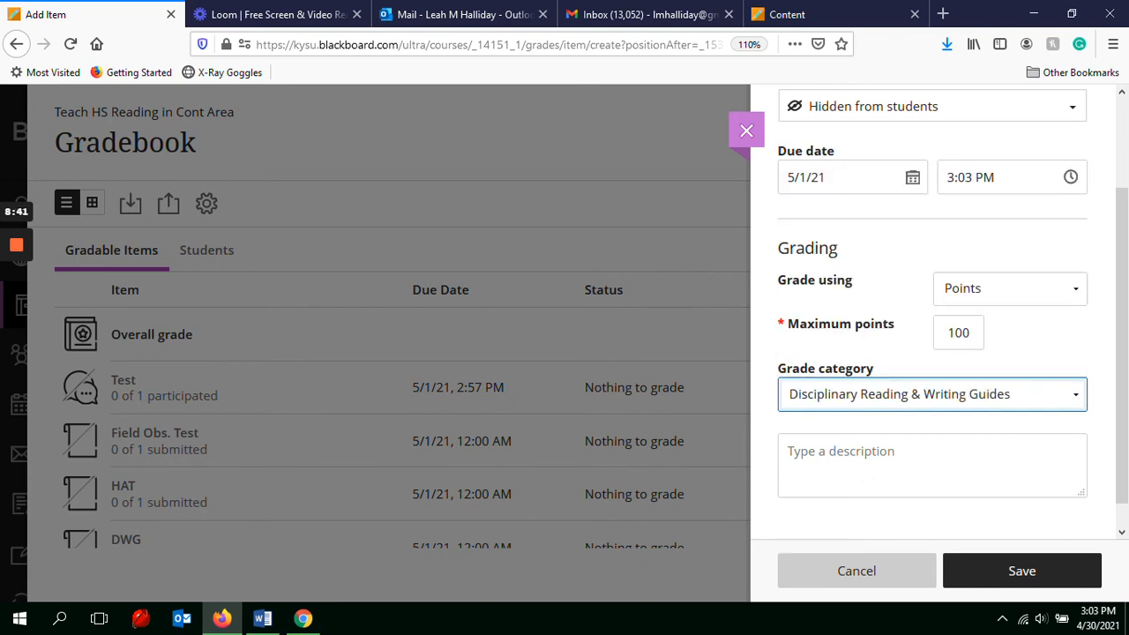
pyautogui.moveTo(1124, 345); pyautogui.dragTo(1123, 404)
pyautogui.click(1008, 574)
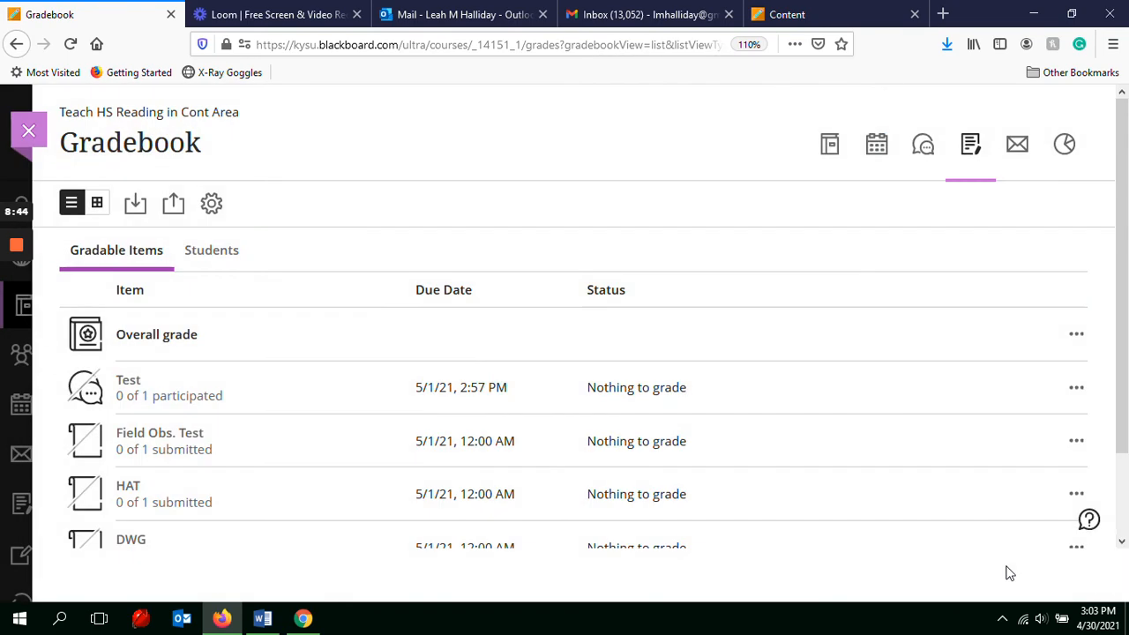
# - Check the new item in the gradable items list and return to the Teach HS Reading in Cont Area course content
pyautogui.moveTo(1124, 298); pyautogui.dragTo(1127, 407)
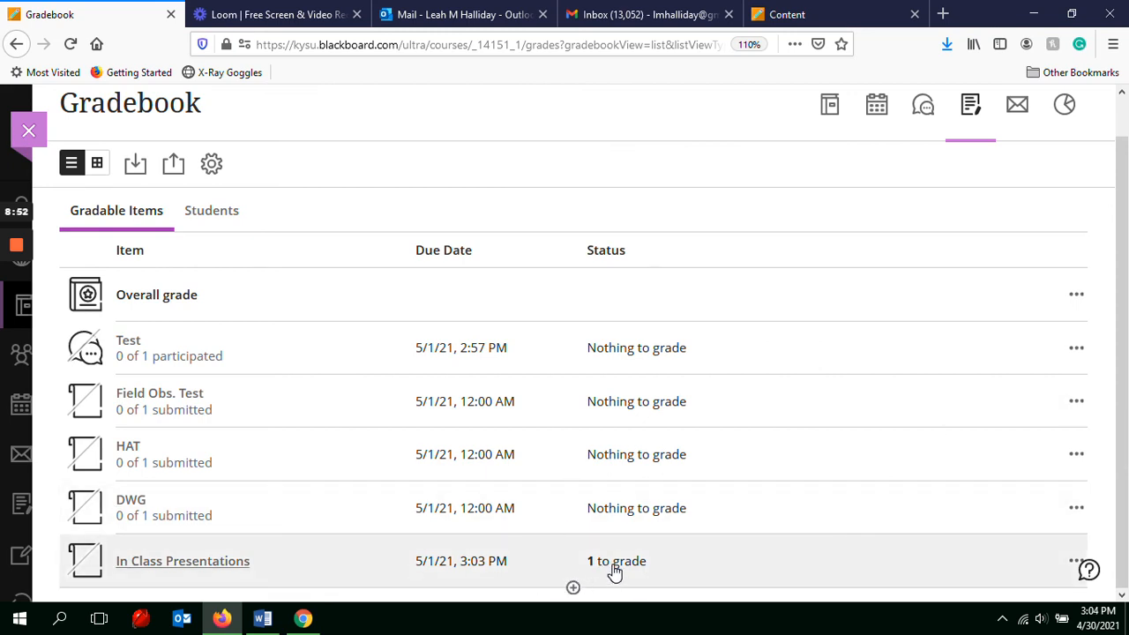
pyautogui.moveTo(1124, 512); pyautogui.dragTo(1124, 413)
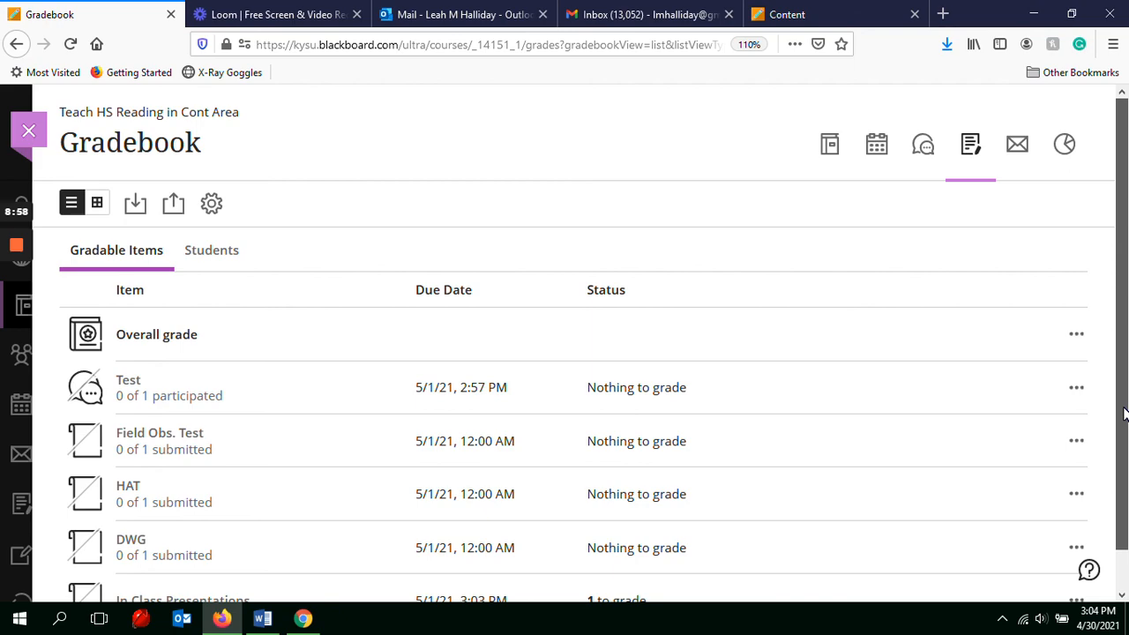
pyautogui.click(29, 128)
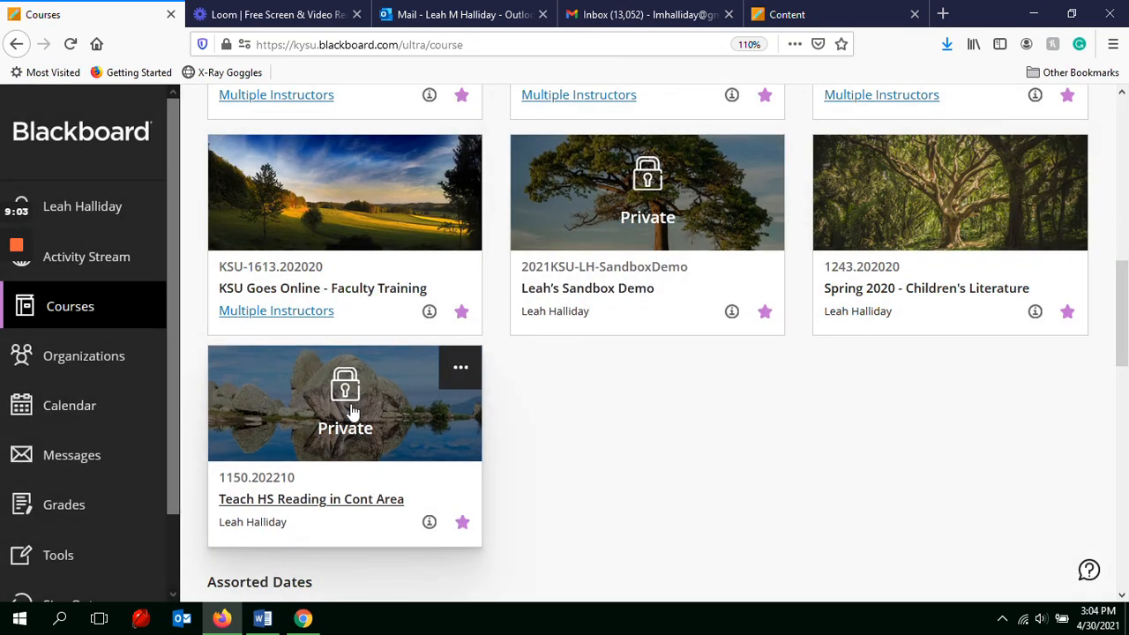
pyautogui.click(350, 411)
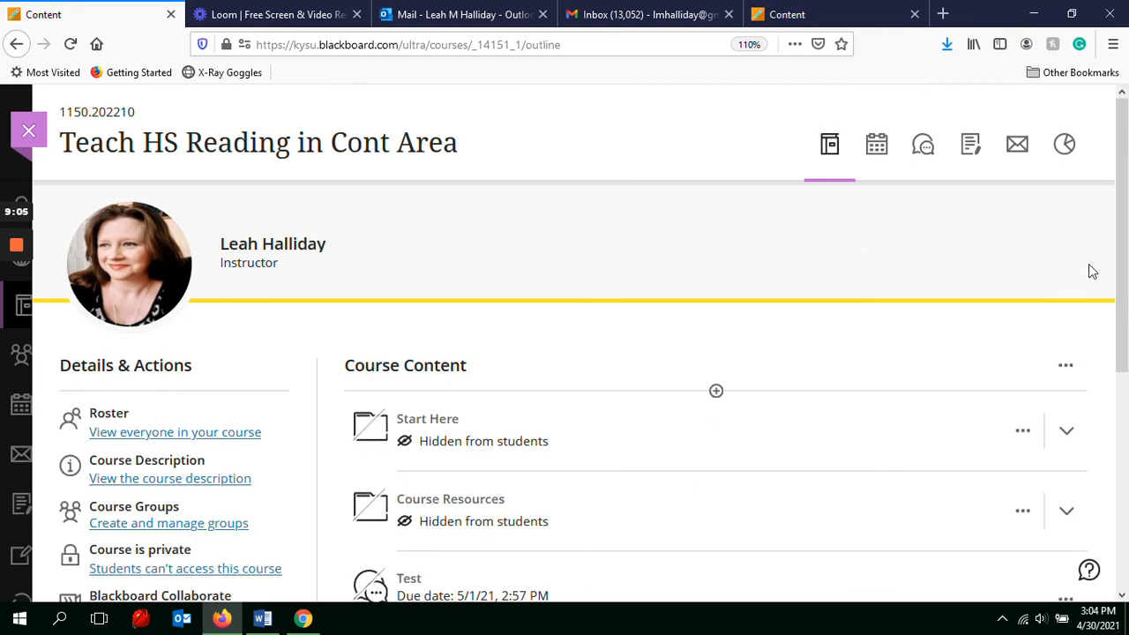
pyautogui.moveTo(1127, 271)
pyautogui.mouseDown()
pyautogui.moveTo(1126, 438)
pyautogui.moveTo(1123, 253)
pyautogui.mouseUp()
pyautogui.moveTo(19, 262)
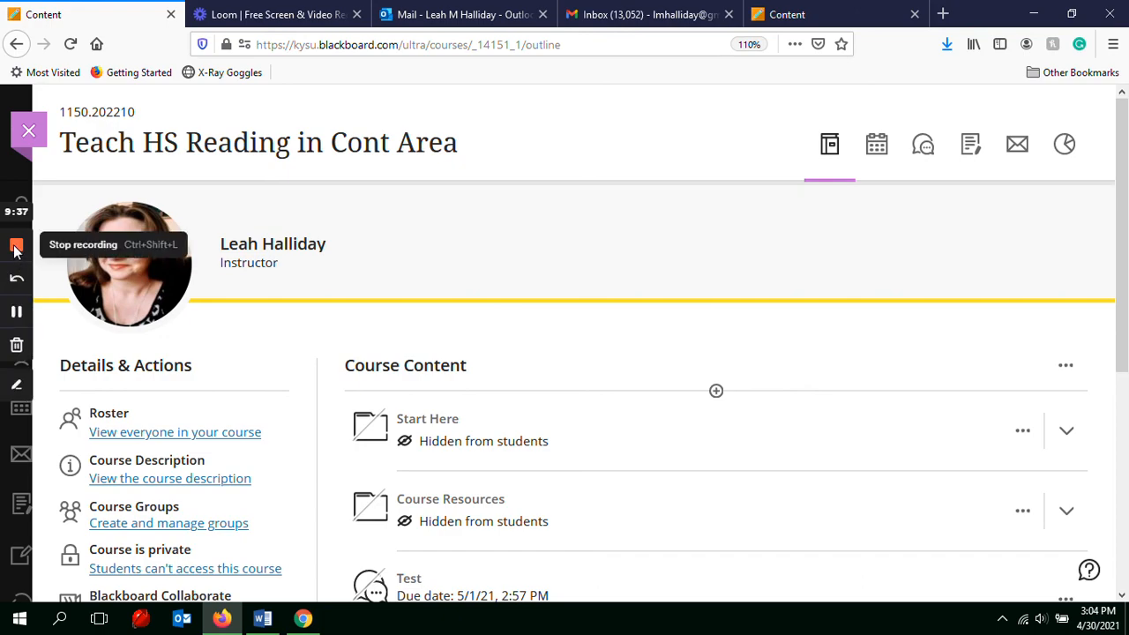